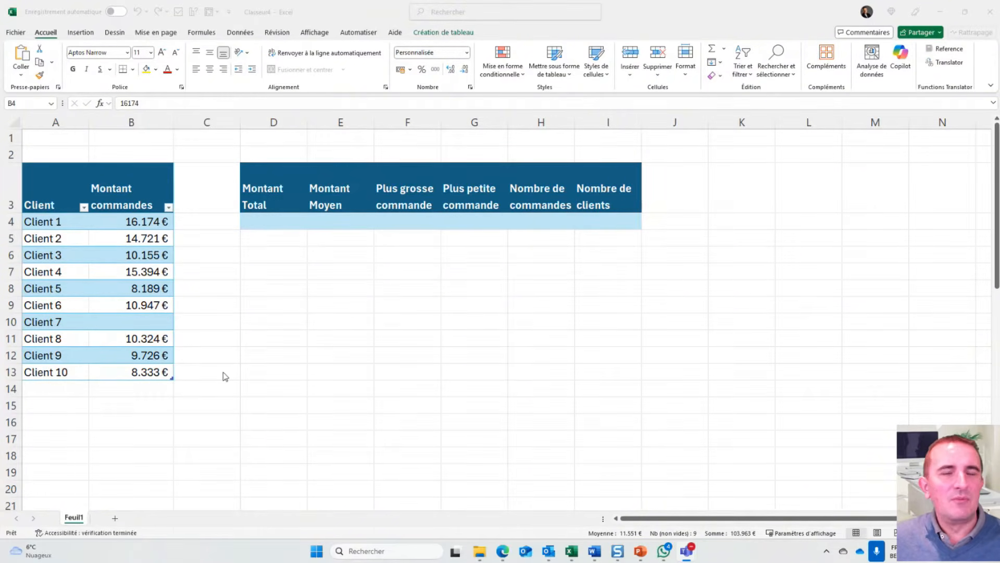
Copy the status-bar sum of the Montant commandes column, paste it into the Montant Total cell D4, and clear that cell
click(213, 307)
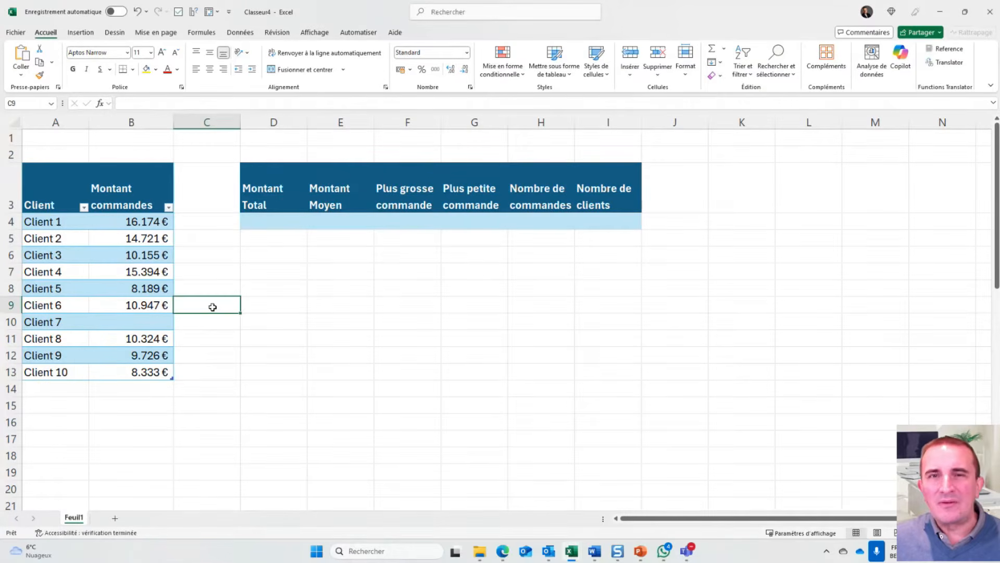
click(134, 170)
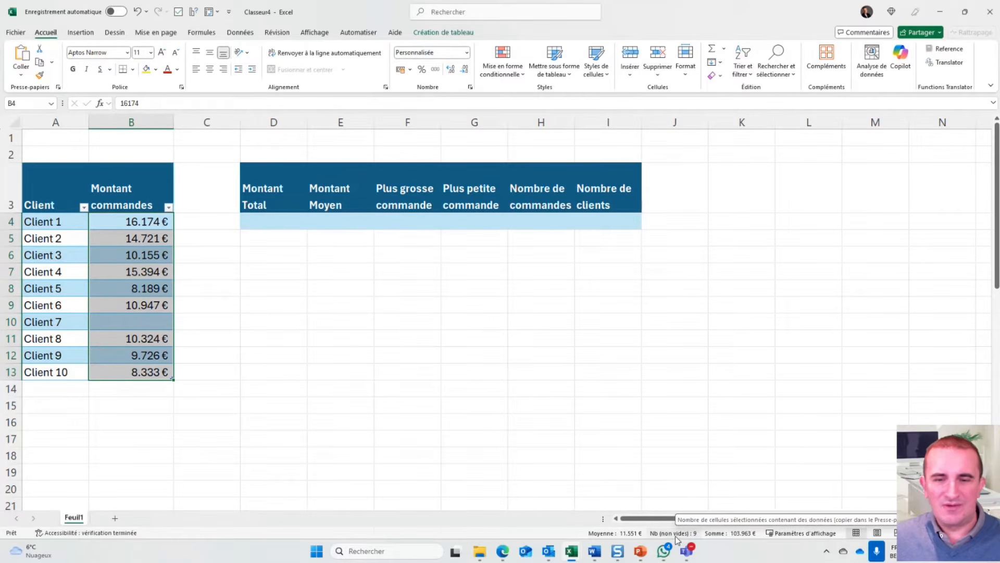
click(740, 535)
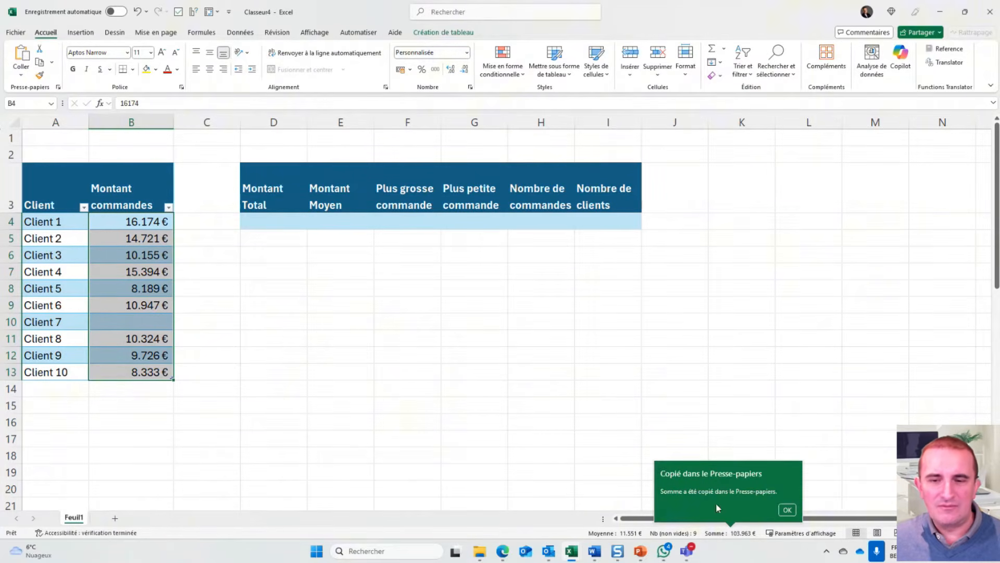
click(787, 509)
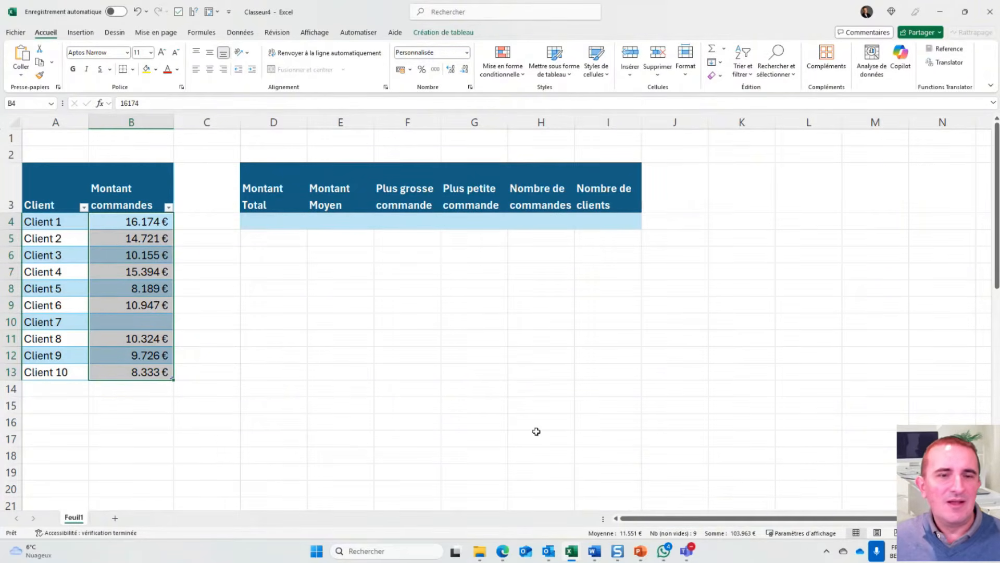
click(289, 284)
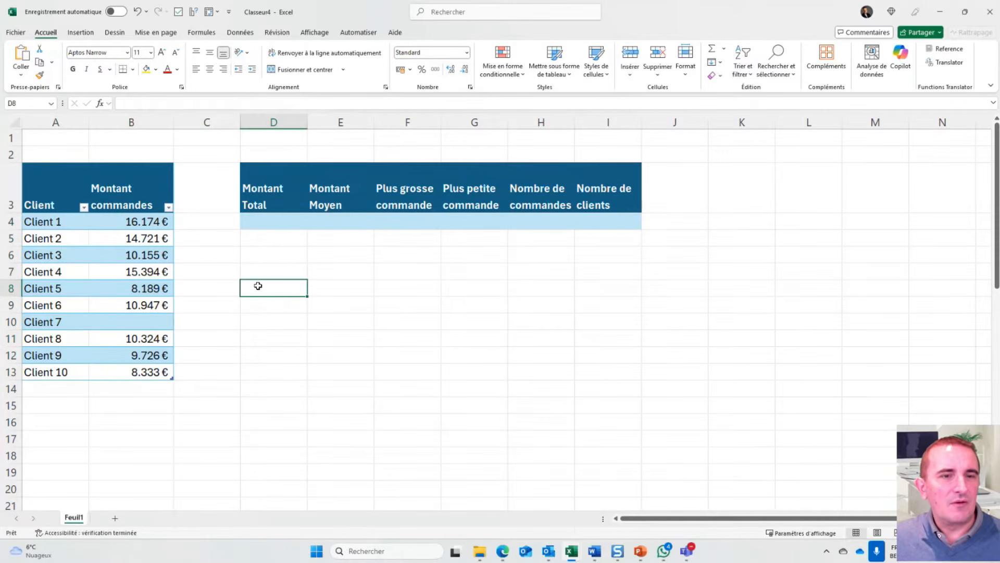
click(269, 223)
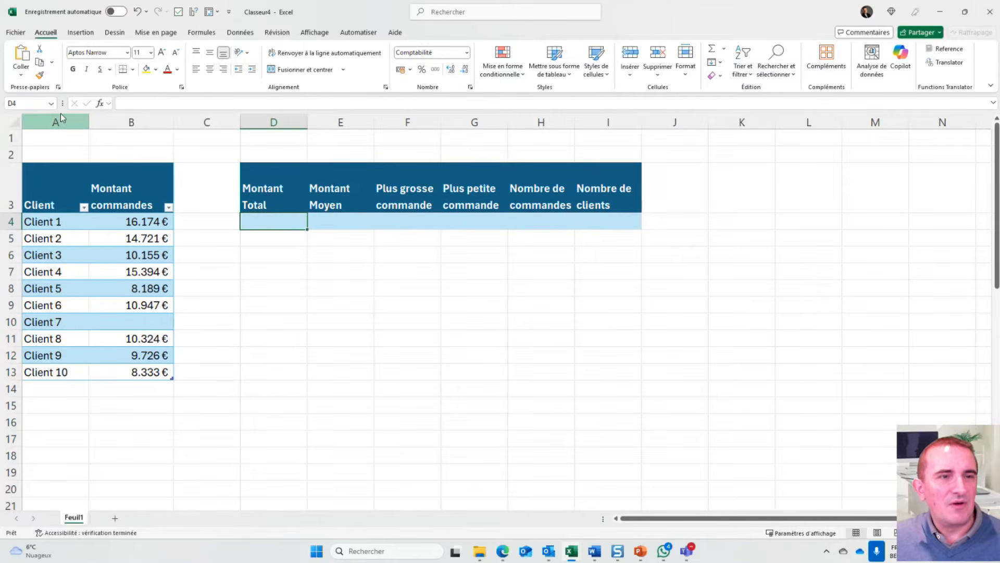
click(22, 57)
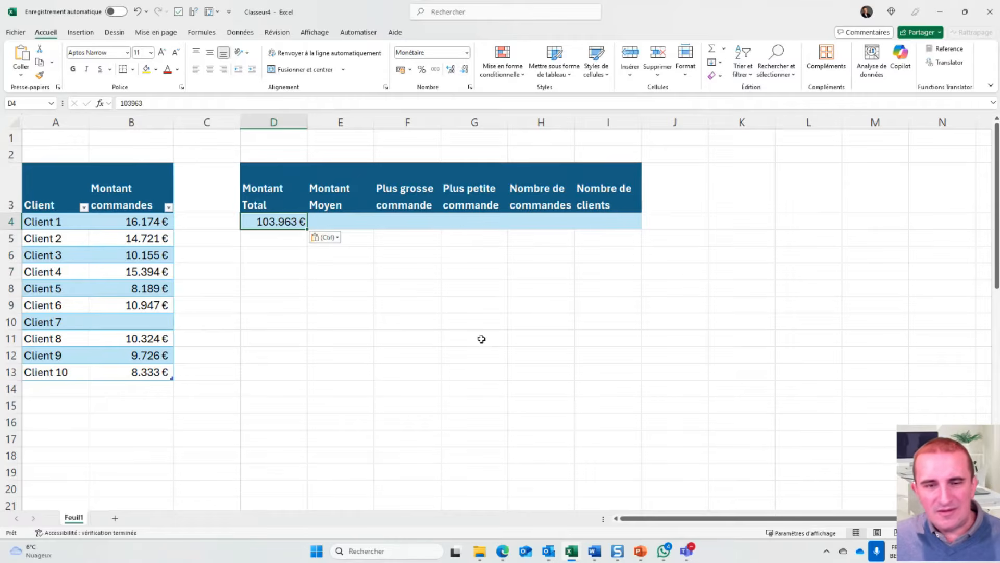
key(Delete)
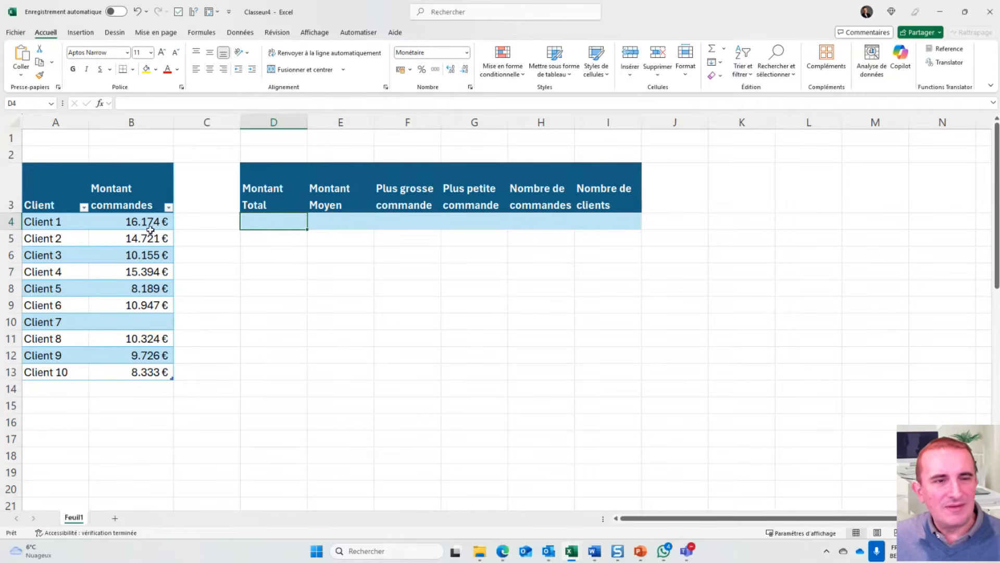
Select the Montant commandes data and add Nb (nombres), Minimum and Maximum to the status bar statistics
click(142, 165)
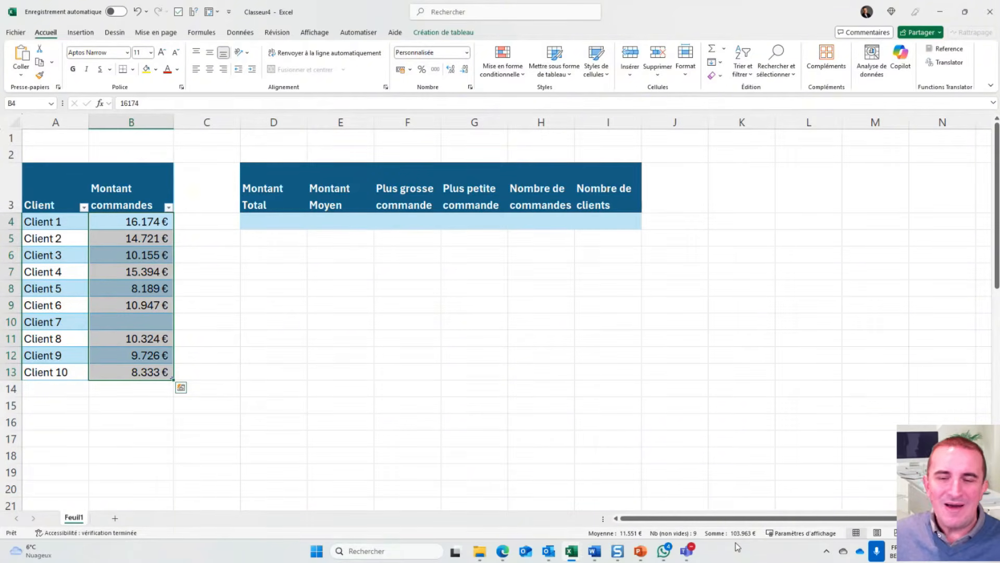
right_click(707, 537)
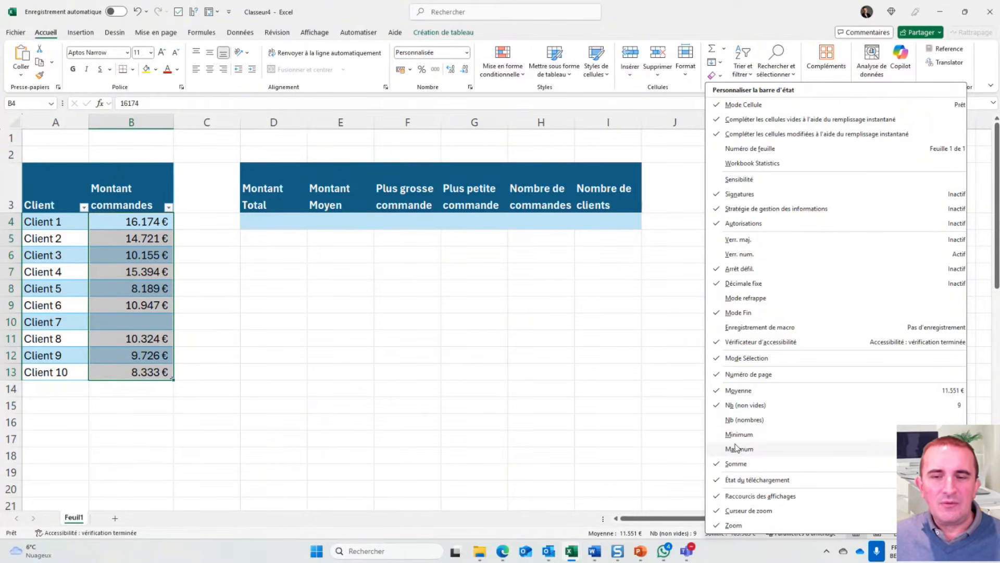
click(718, 420)
click(718, 435)
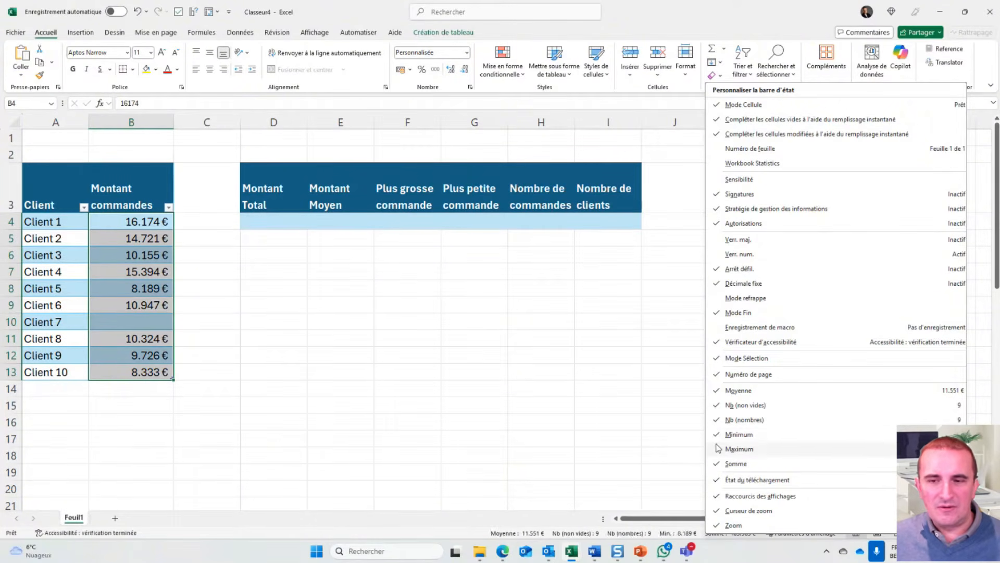
click(718, 450)
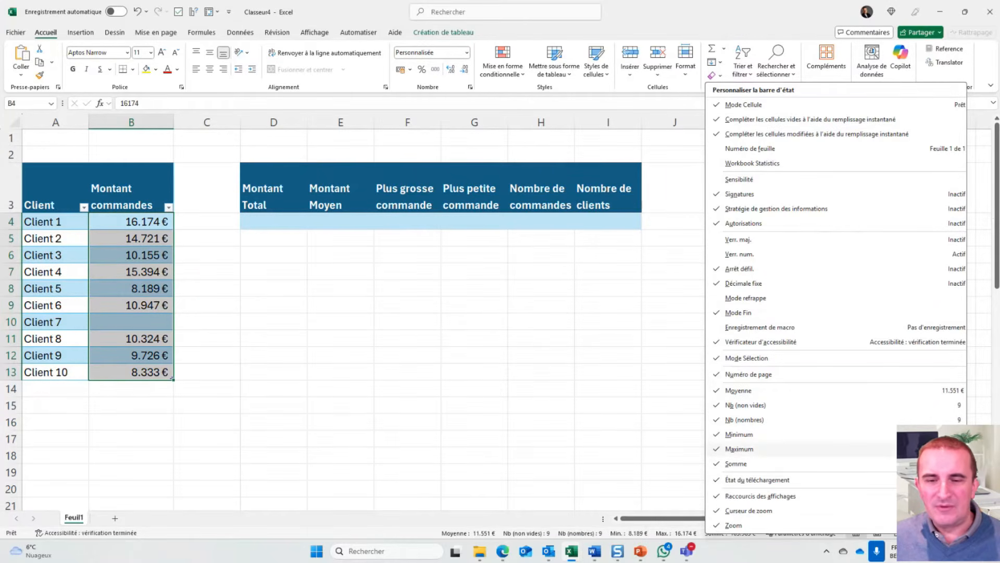
click(420, 534)
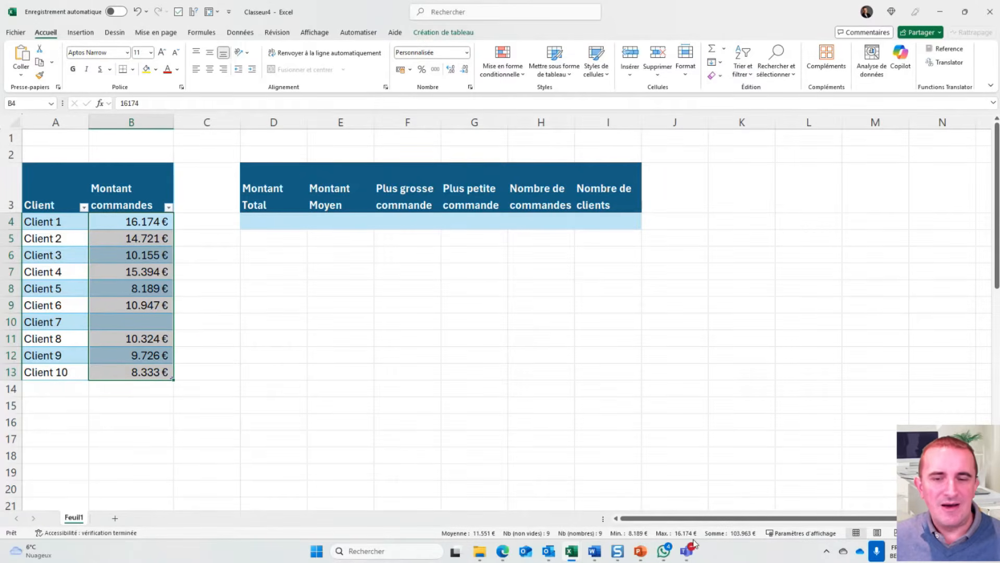
Remove Maximum and Minimum from the status bar statistics
right_click(560, 537)
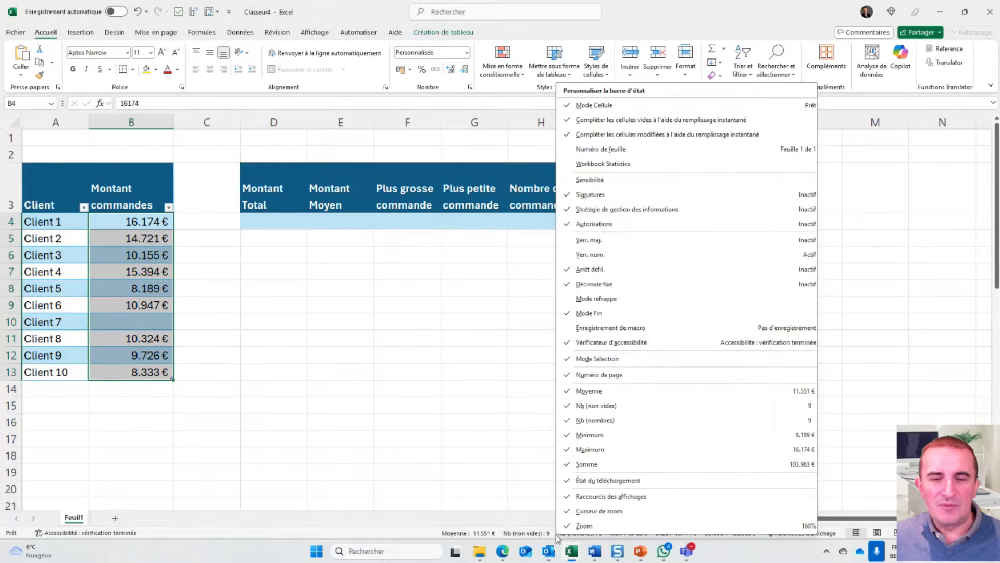
click(570, 451)
click(570, 435)
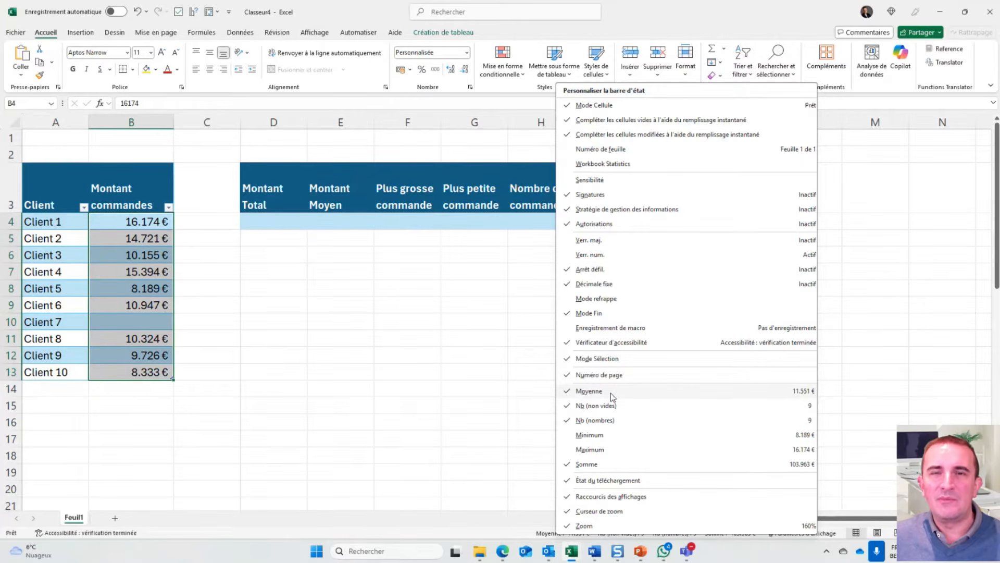
click(533, 398)
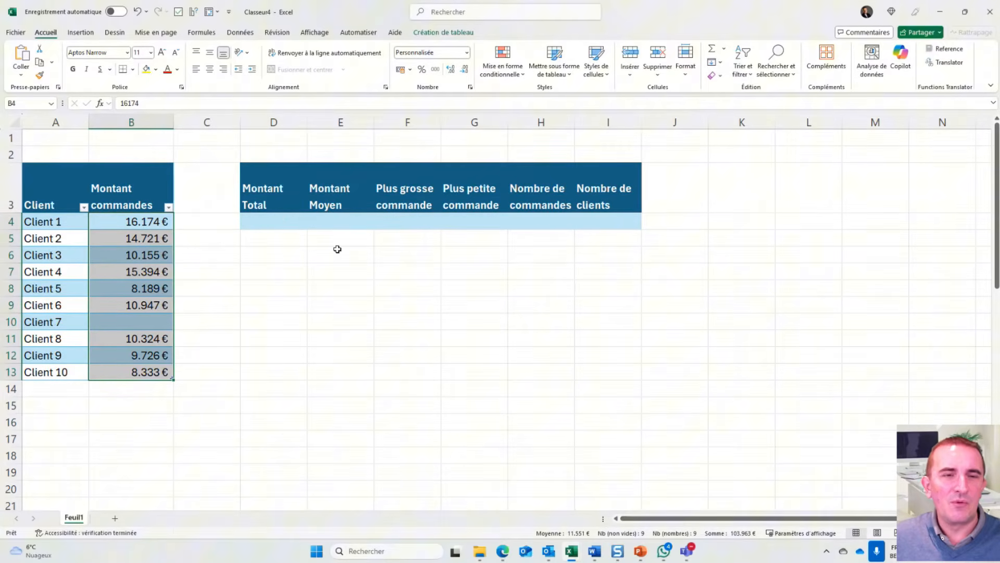
Calculate the total order amount in D4 with =SOMME(Tableau1[Montant commandes])
click(281, 219)
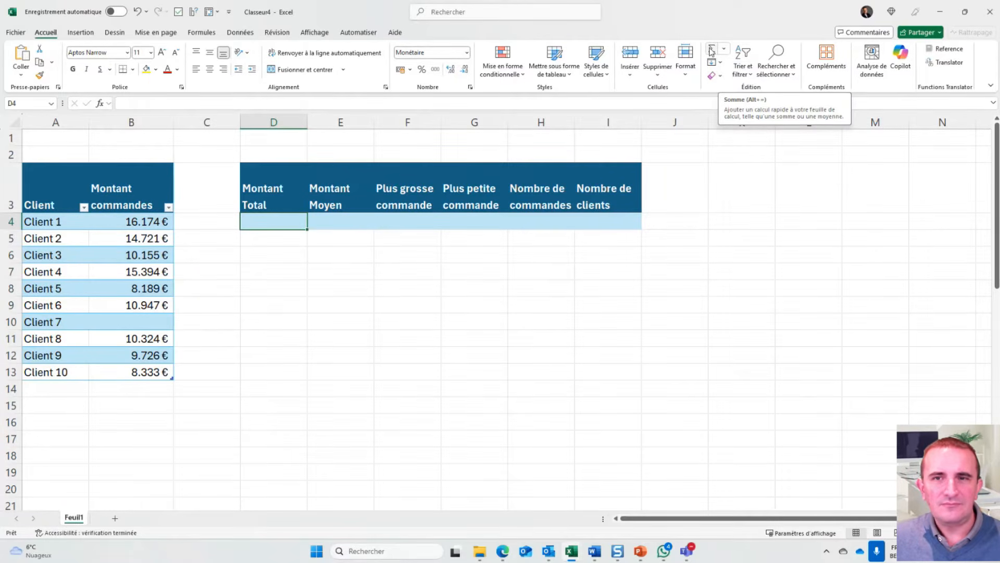
click(712, 50)
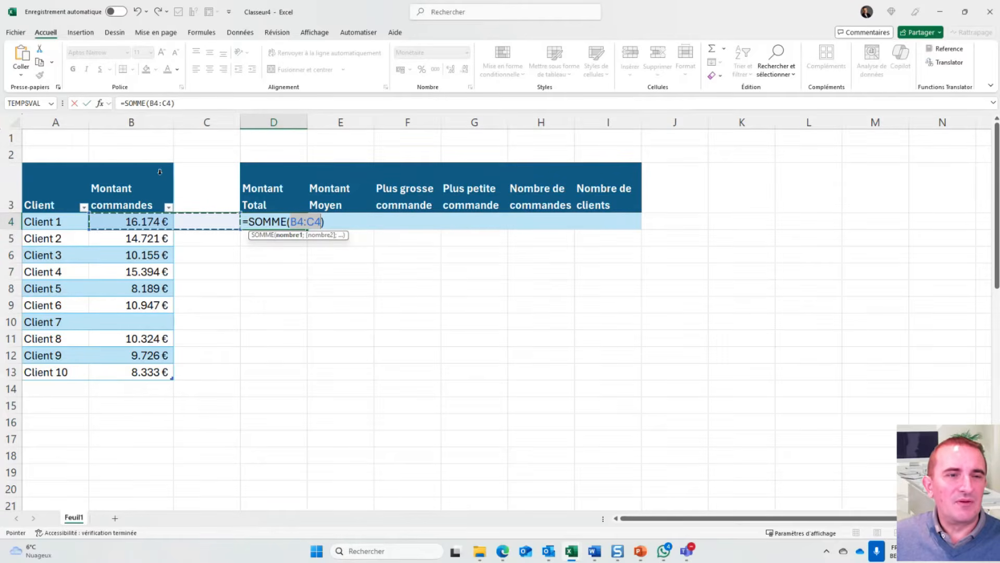
click(136, 162)
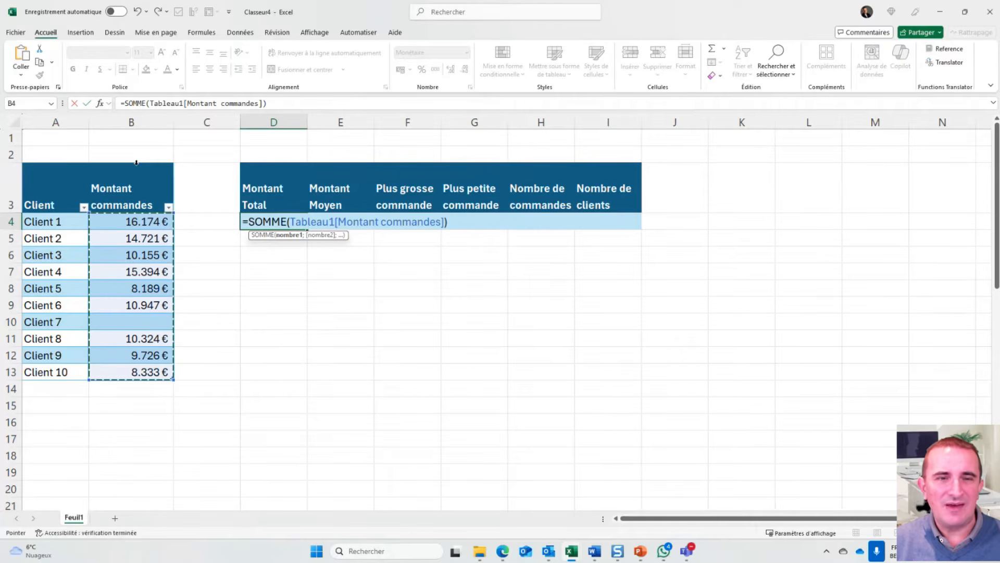
key(Tab)
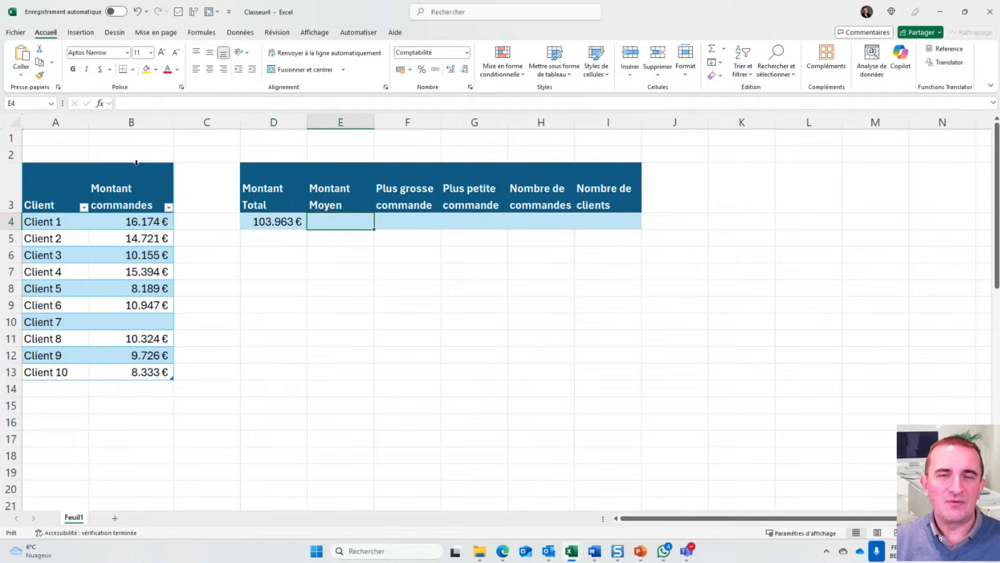
Calculate the average order amount in E4 with =MOYENNE(Tableau1[Montant commandes])
key(alt+Tab)
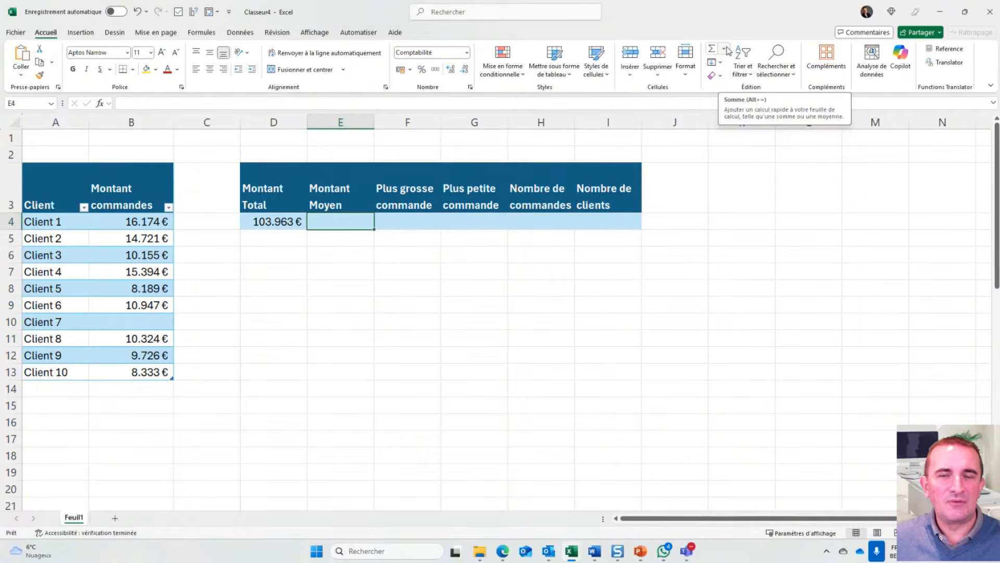
click(725, 48)
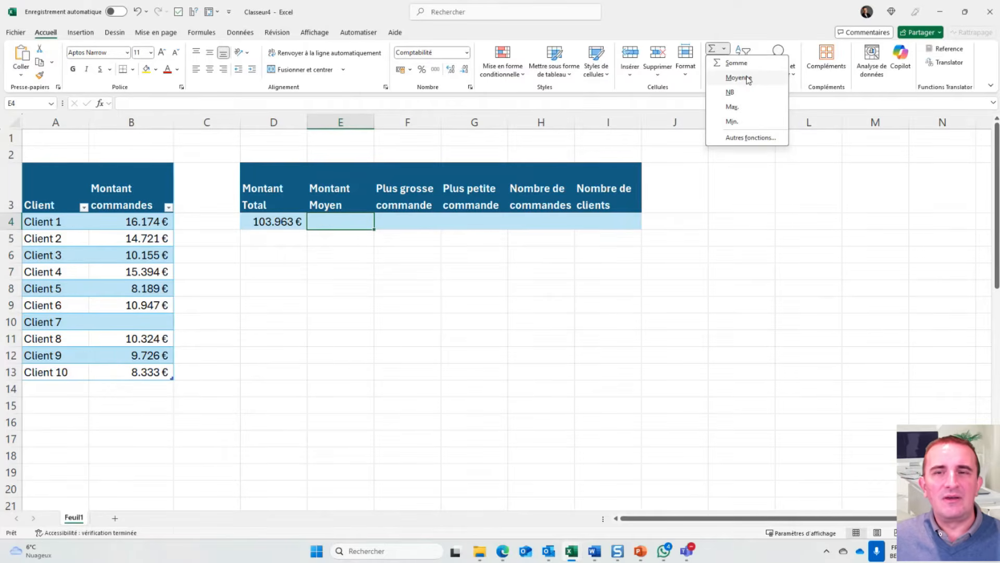
click(747, 77)
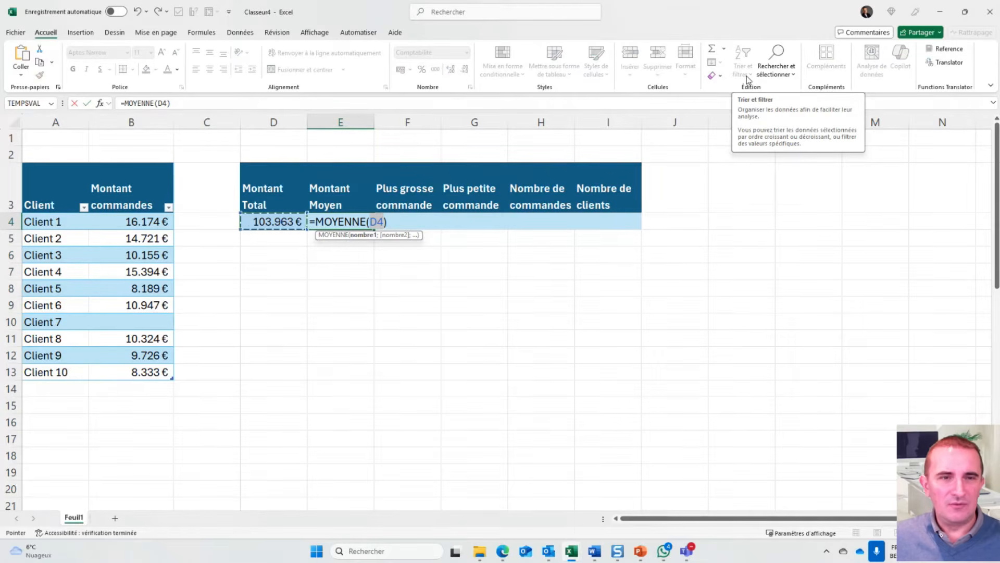
click(136, 163)
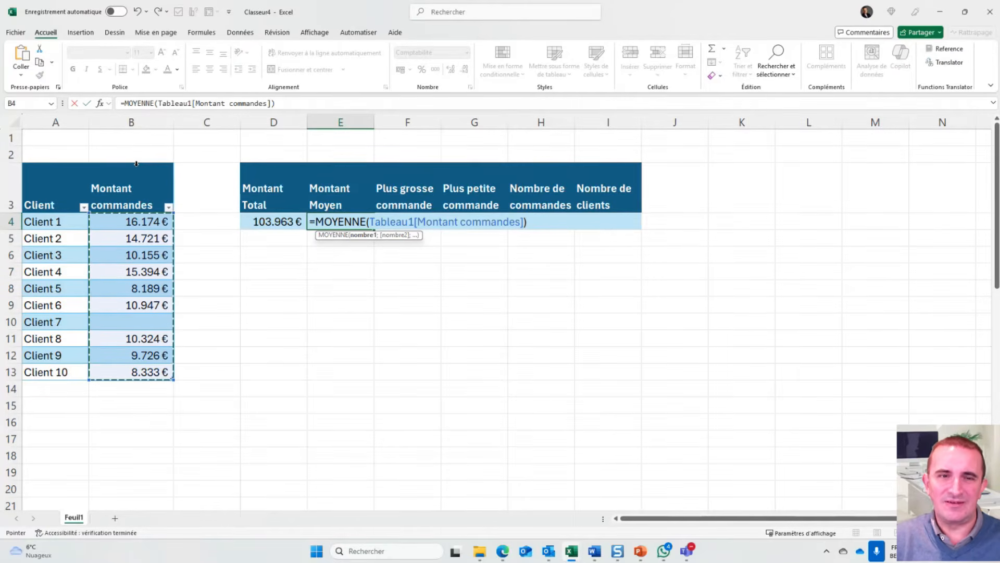
key(Tab)
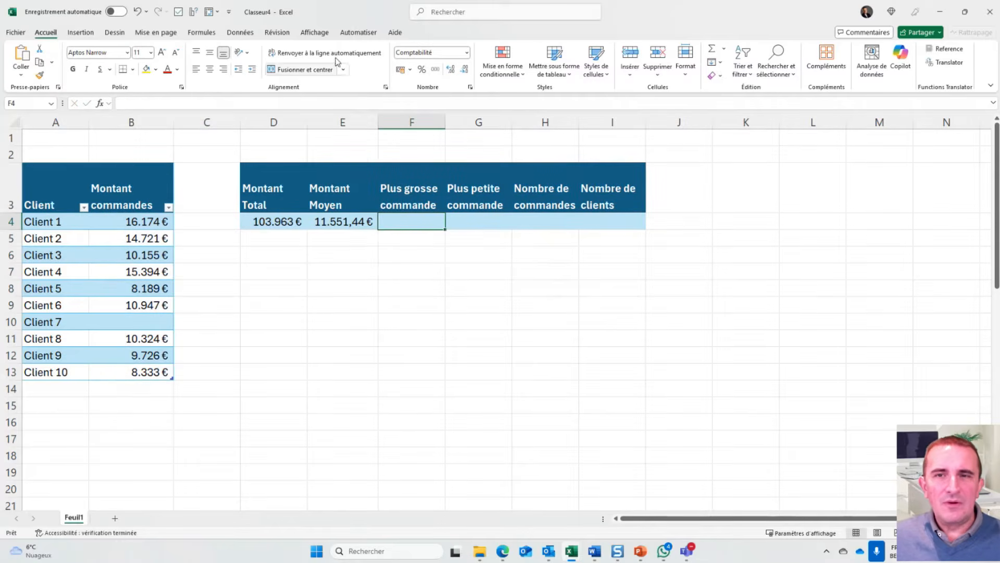
Calculate the largest order in F4 with =MAX(Tableau1[Montant commandes])
click(725, 49)
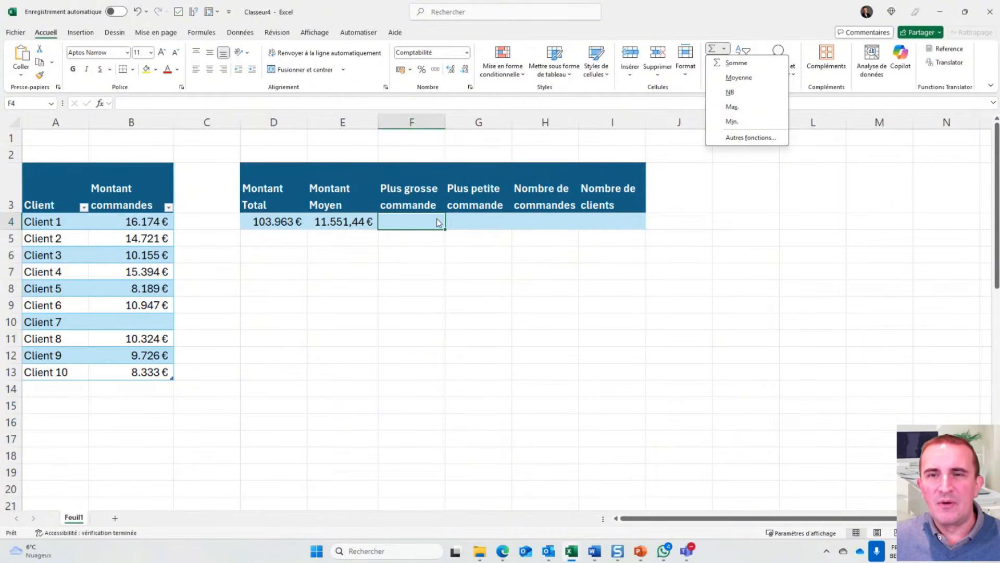
click(732, 108)
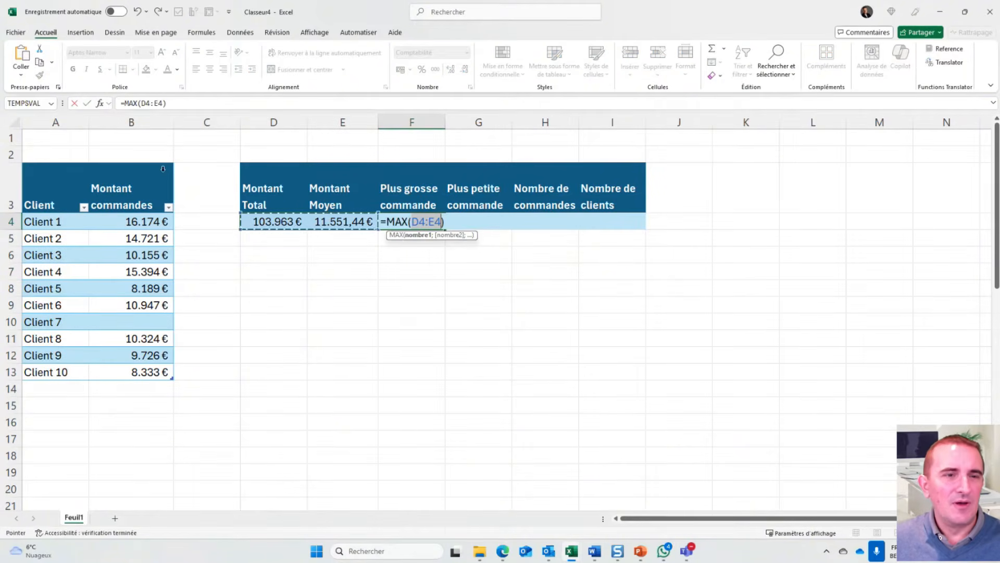
click(141, 166)
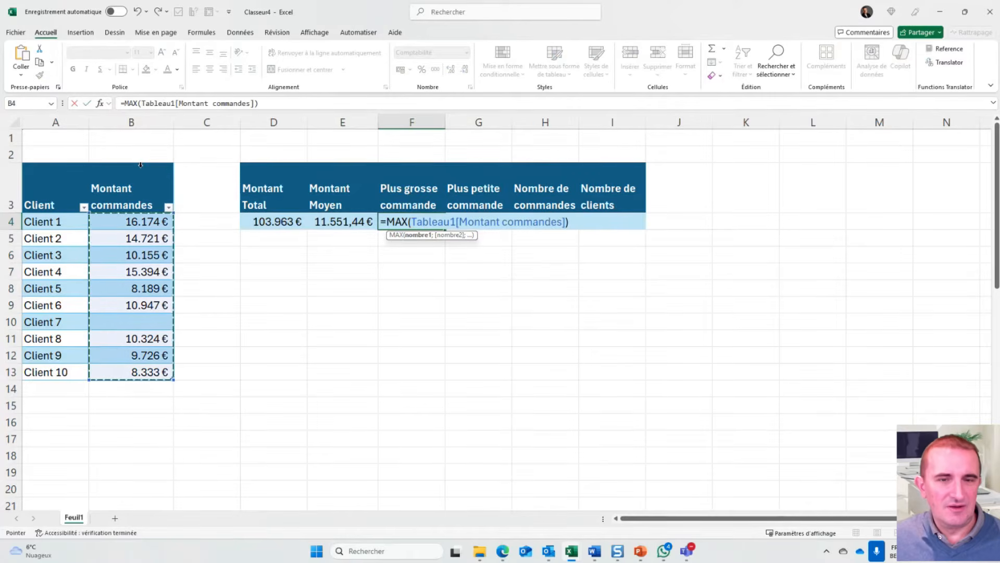
key(Tab)
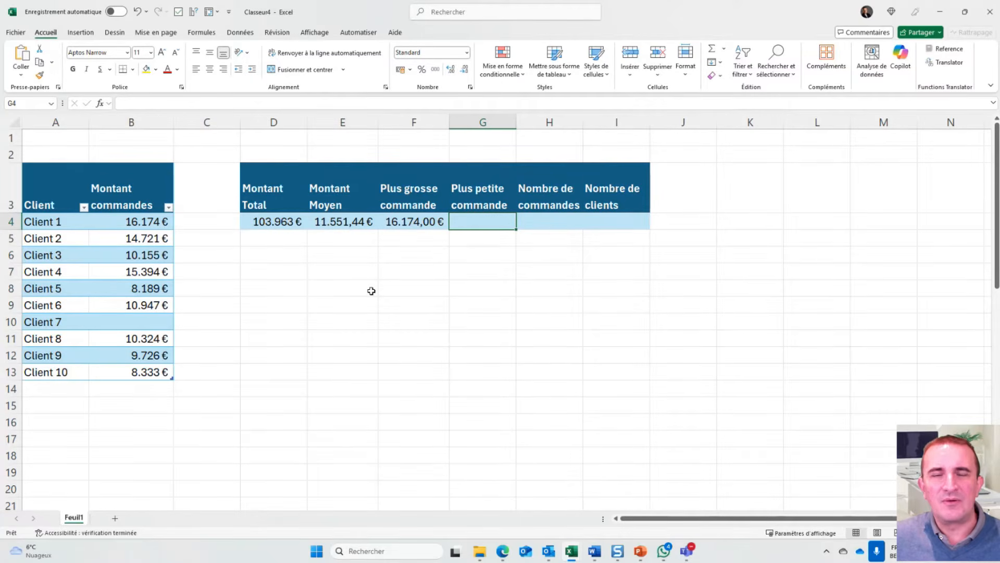
Calculate the smallest order in G4 with =MIN(Tableau1[Montant commandes]) and apply the euro accounting format to the cell
click(724, 49)
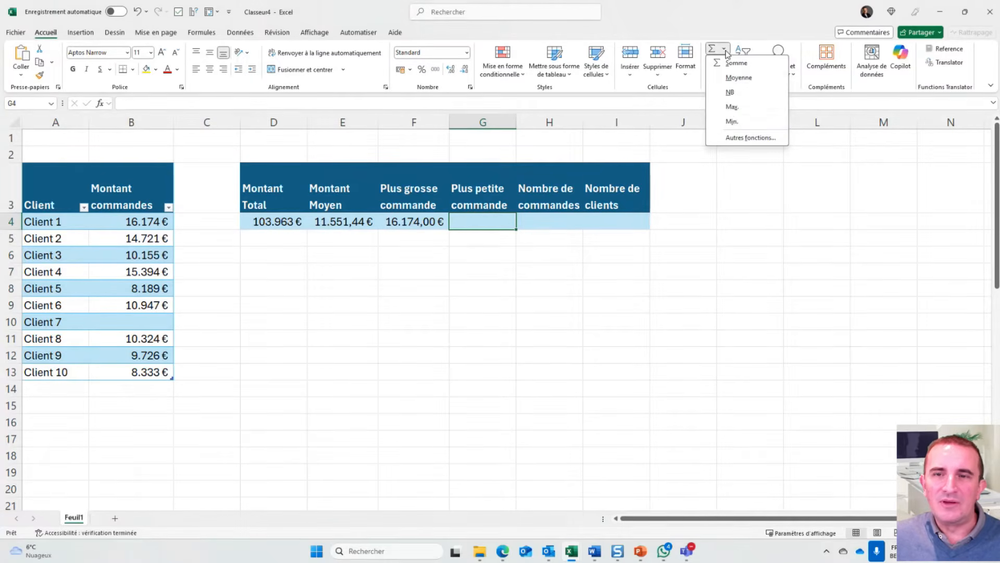
click(732, 120)
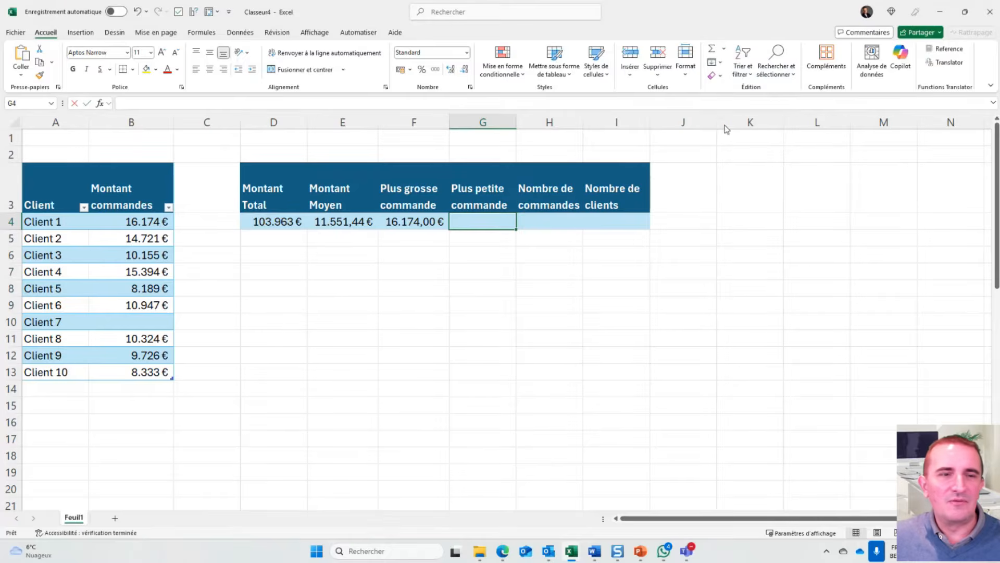
click(146, 163)
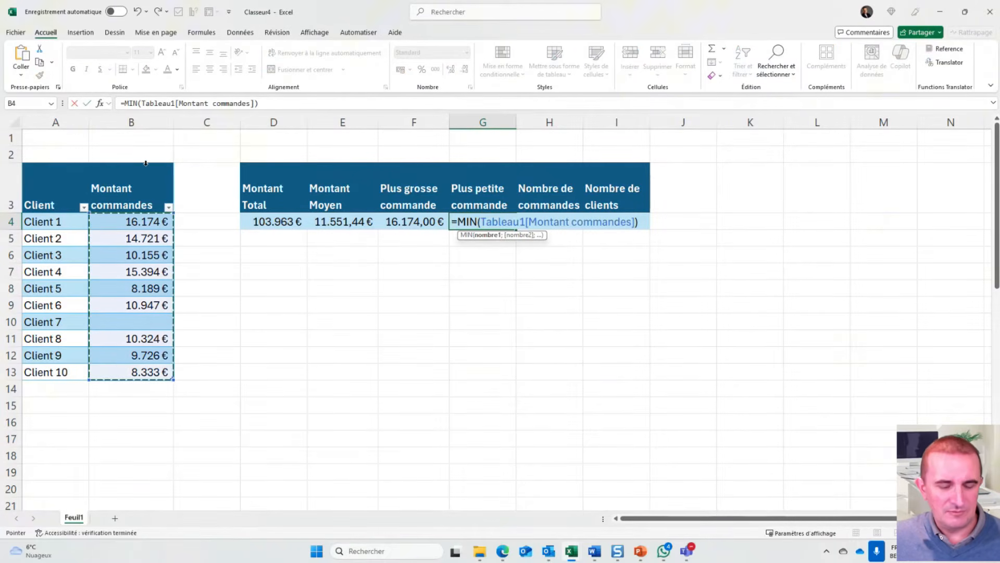
key(Tab)
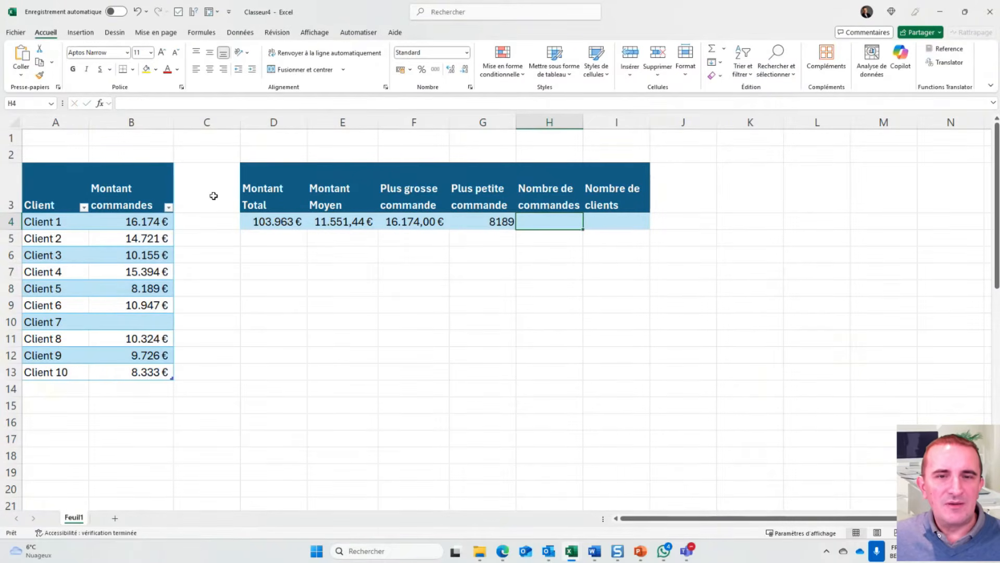
click(466, 225)
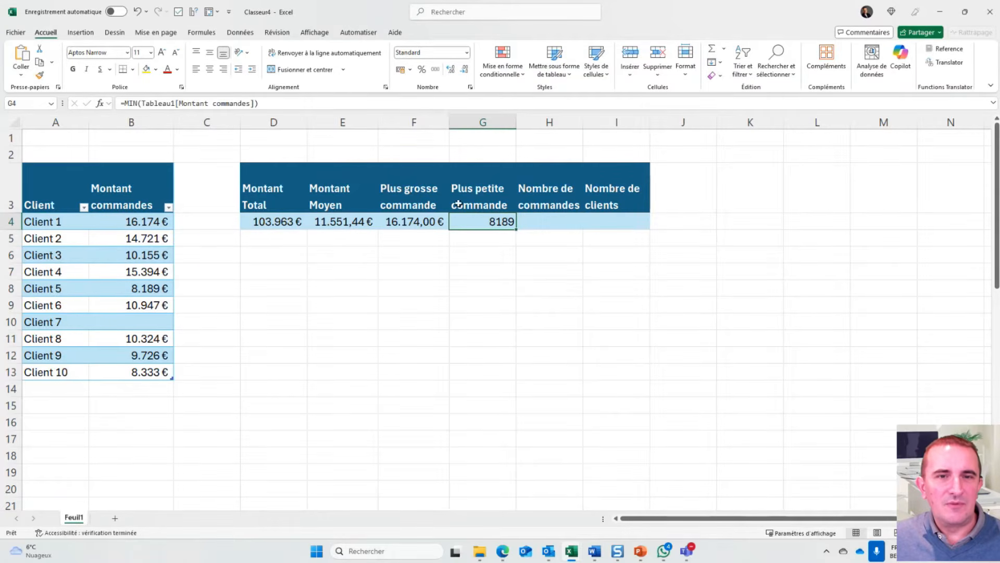
click(399, 70)
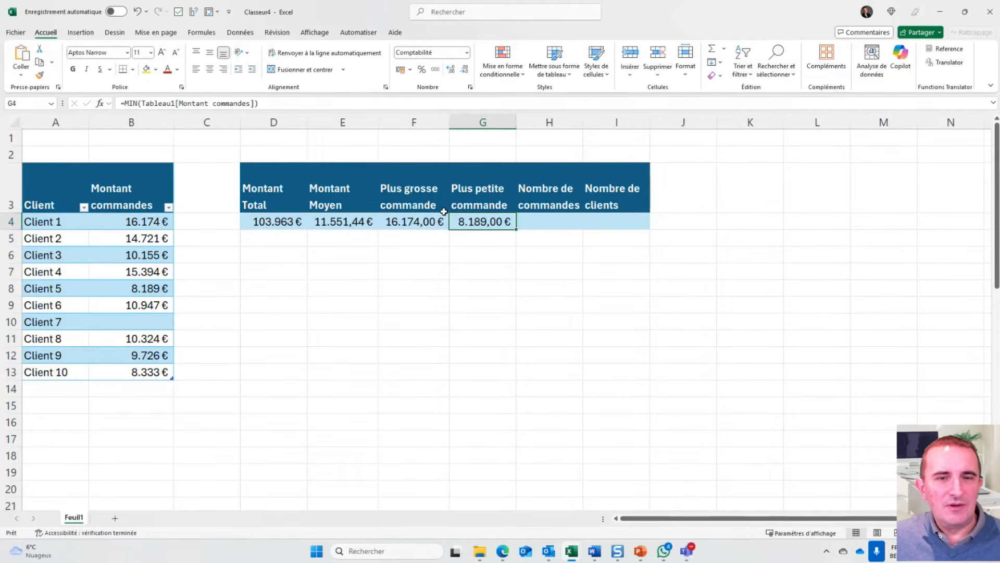
Try an order amount of 0 for Client 7 in B10 and clear the cell again
click(135, 326)
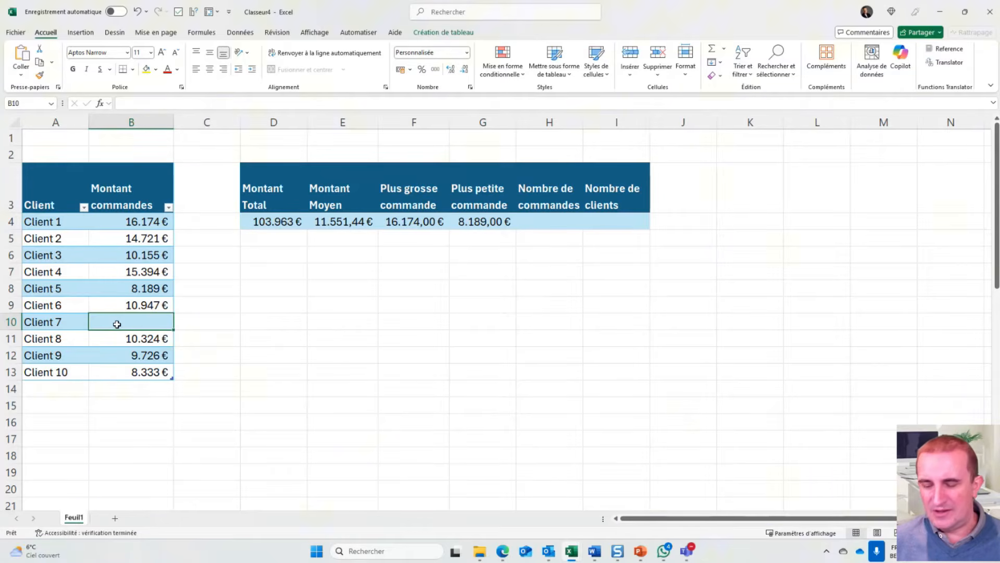
text(0)
key(Return)
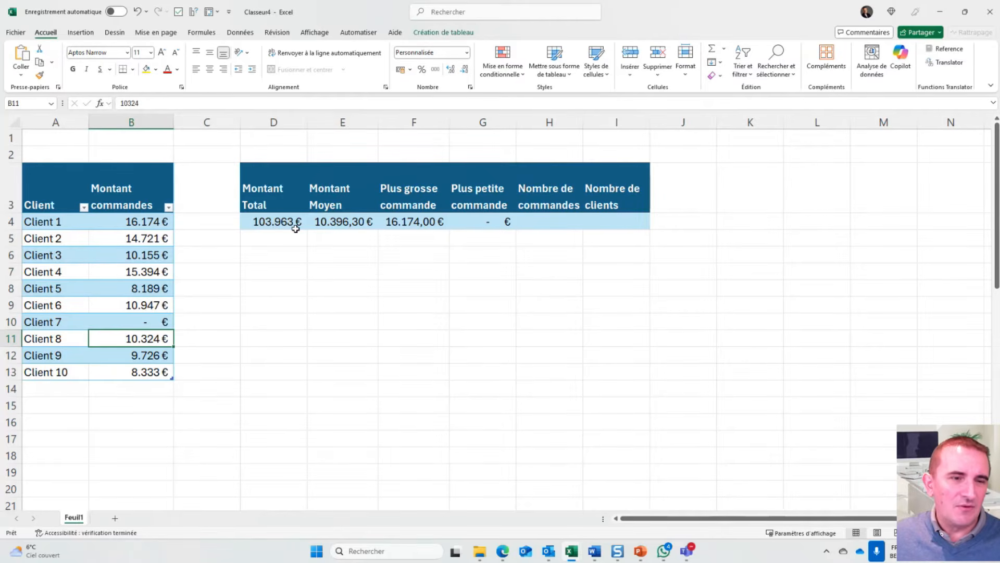
key(Up)
key(Delete)
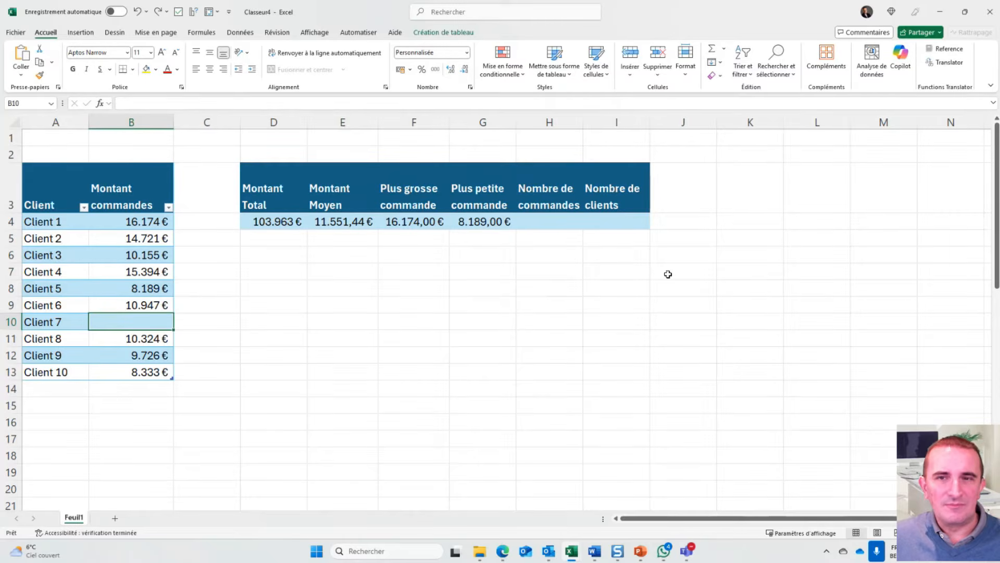
Count the number of orders in H4 with =NB(Tableau1[Montant commandes])
click(723, 49)
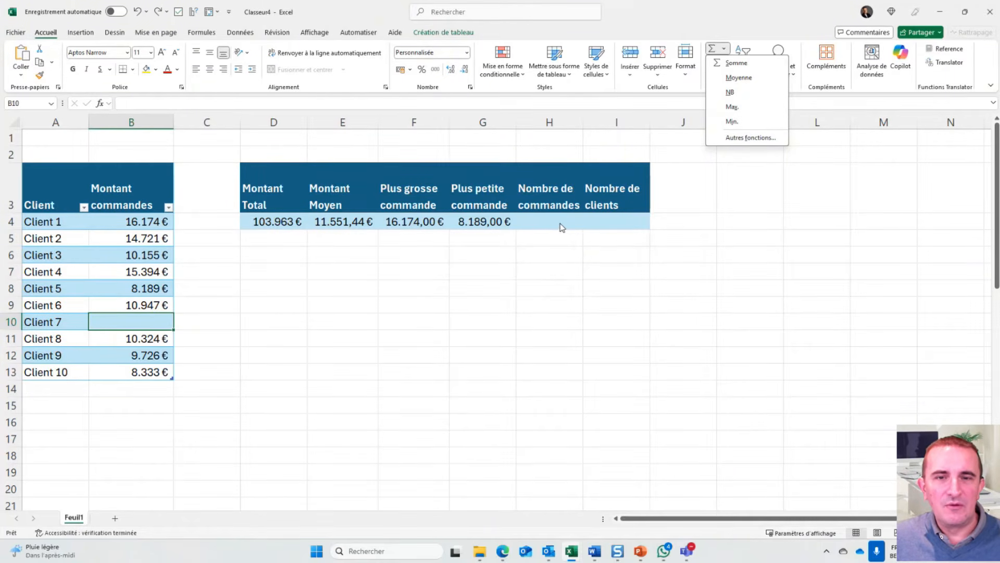
click(547, 227)
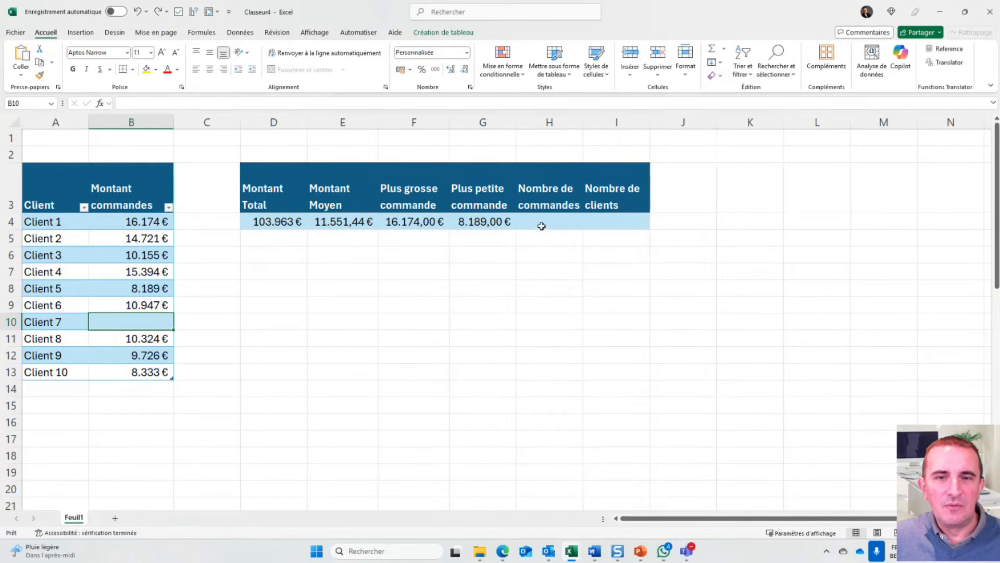
click(724, 49)
click(729, 94)
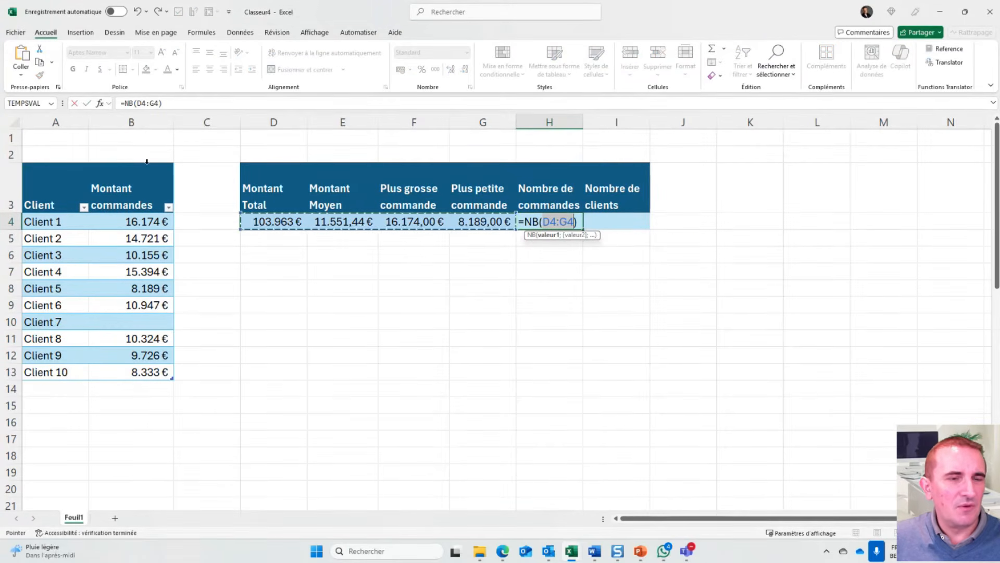
click(150, 167)
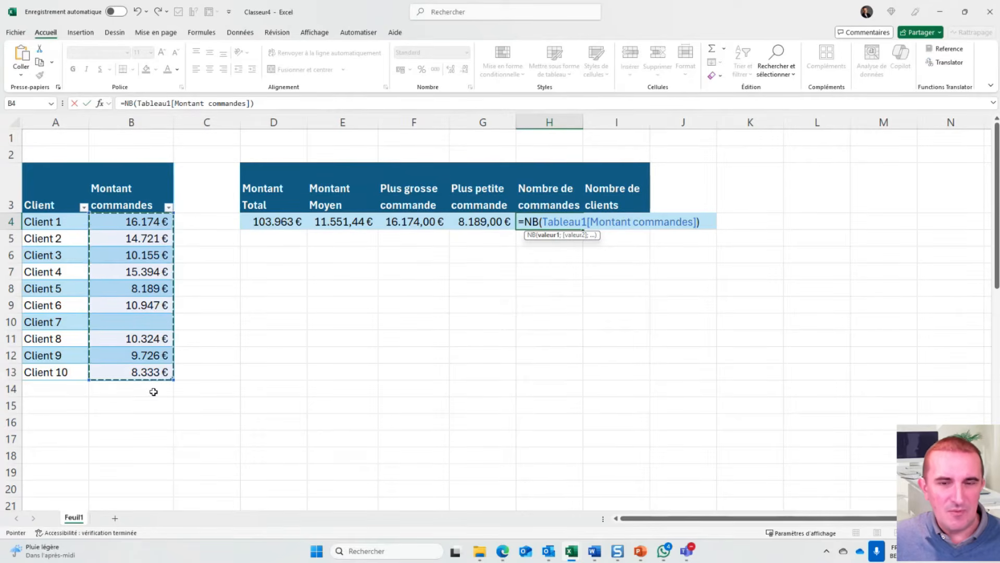
key(Tab)
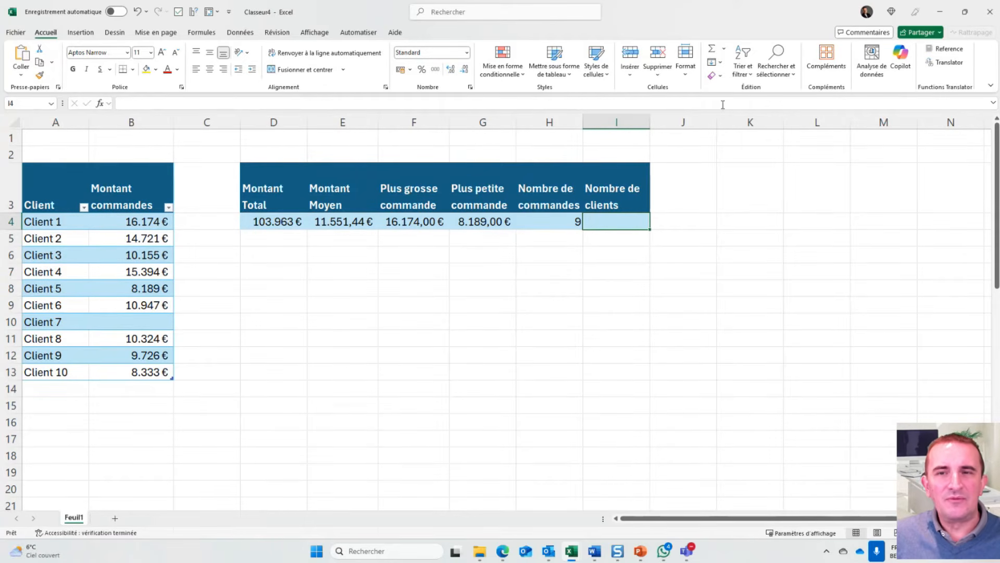
Try to count the clients in I4 with =NB(Tableau1[Client])
click(723, 49)
click(732, 94)
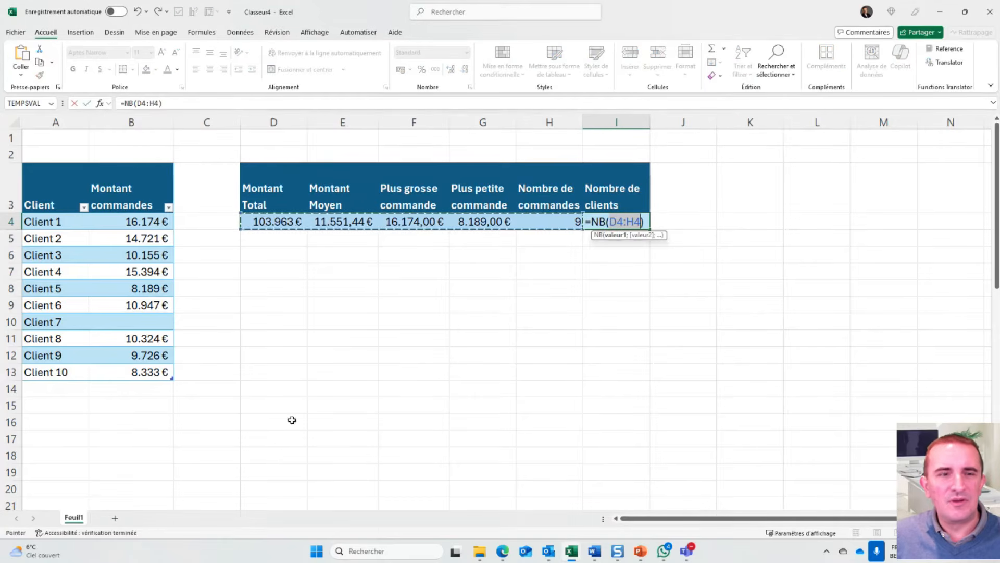
click(66, 166)
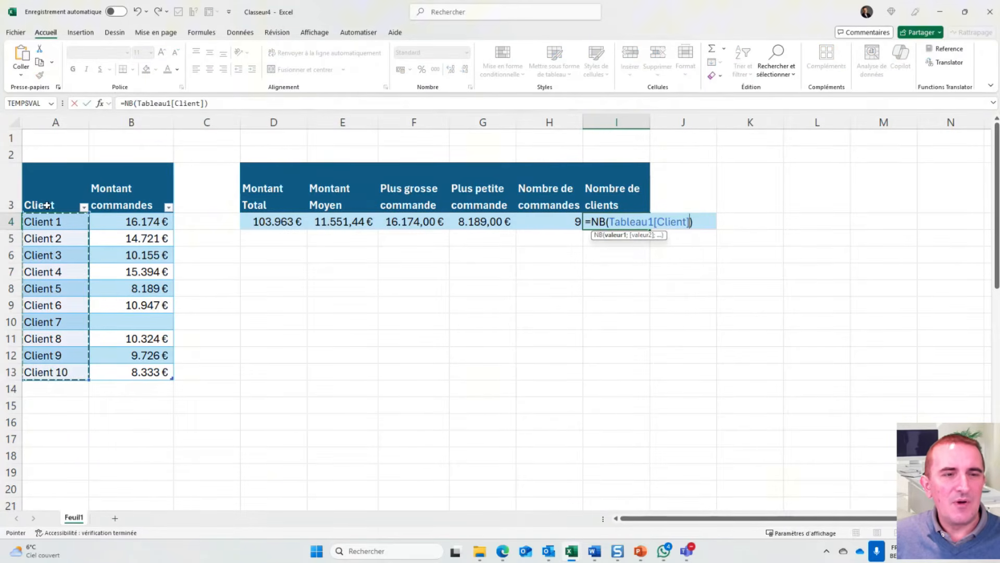
click(87, 103)
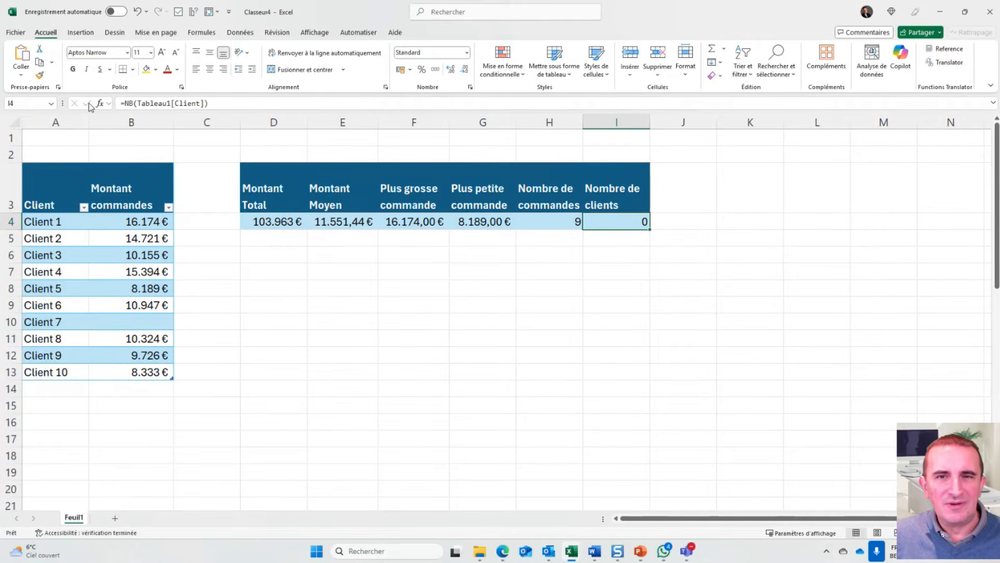
click(724, 49)
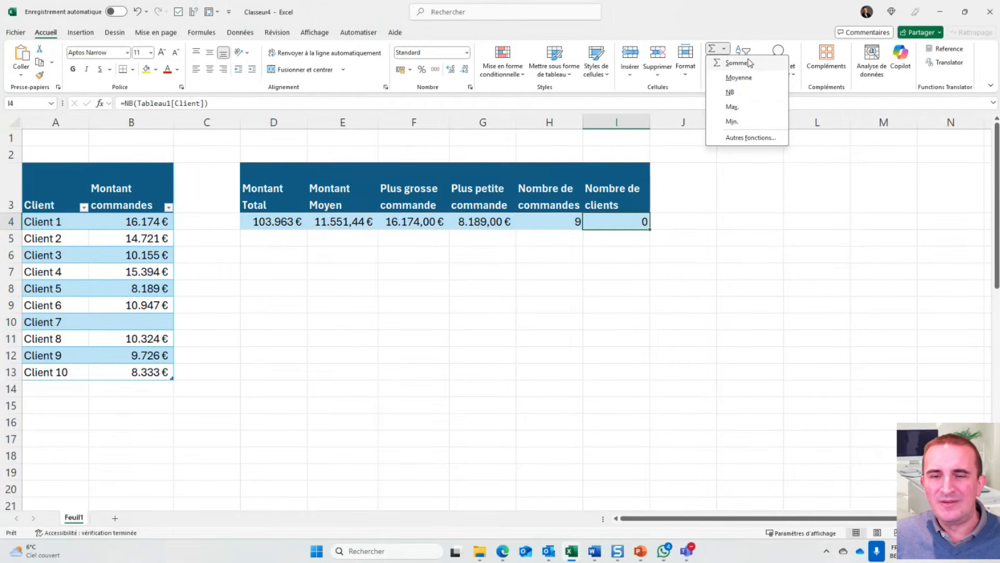
click(234, 298)
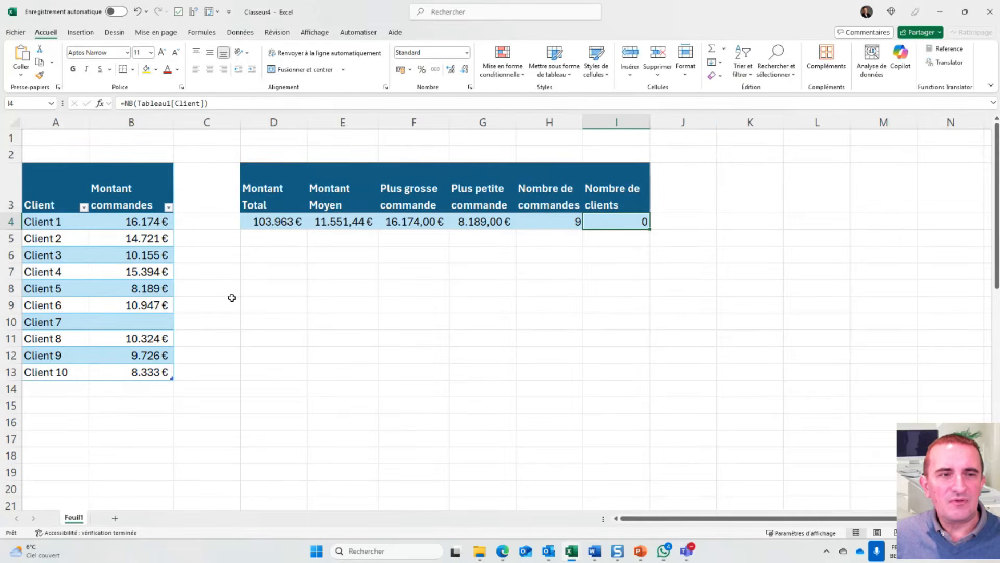
click(55, 164)
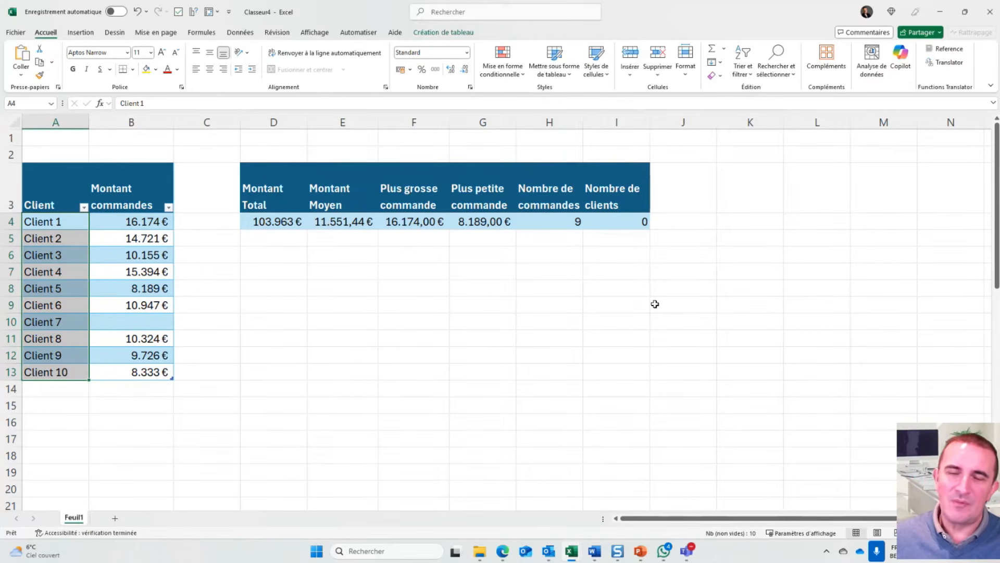
Change the function in I4 from NB to NBVAL, keeping Tableau1[Client] as its argument, and check the formula
click(634, 223)
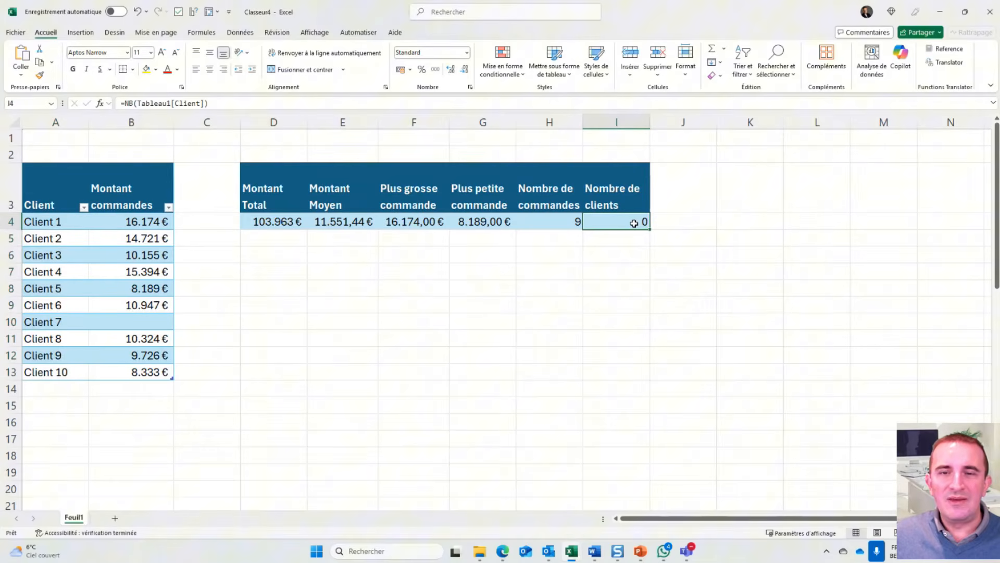
double_click(634, 223)
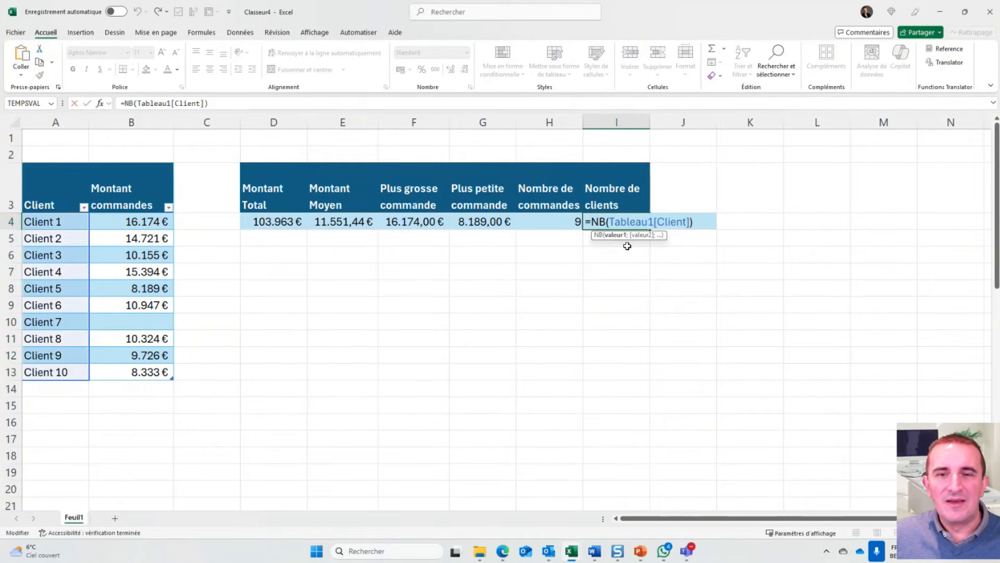
click(606, 222)
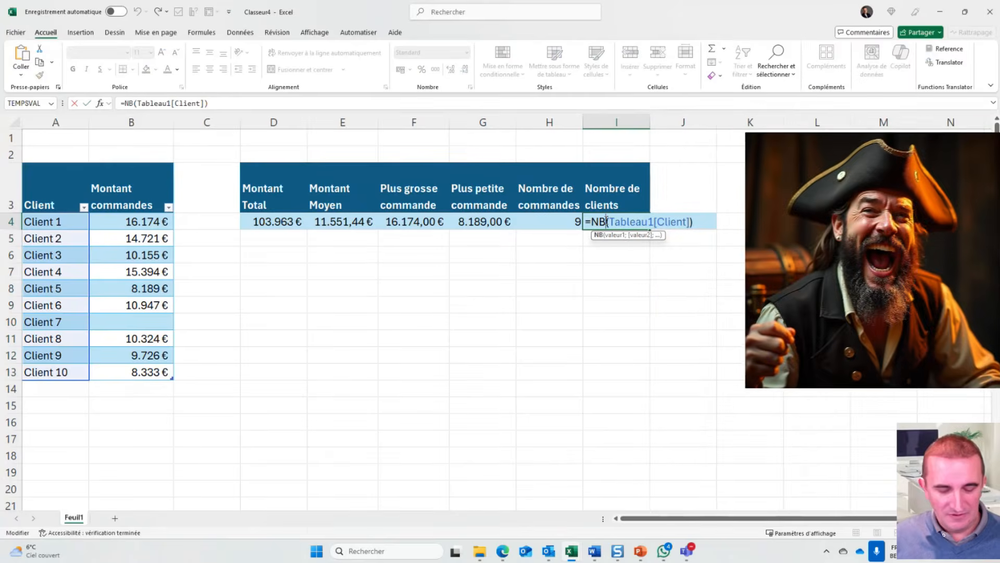
text(val)
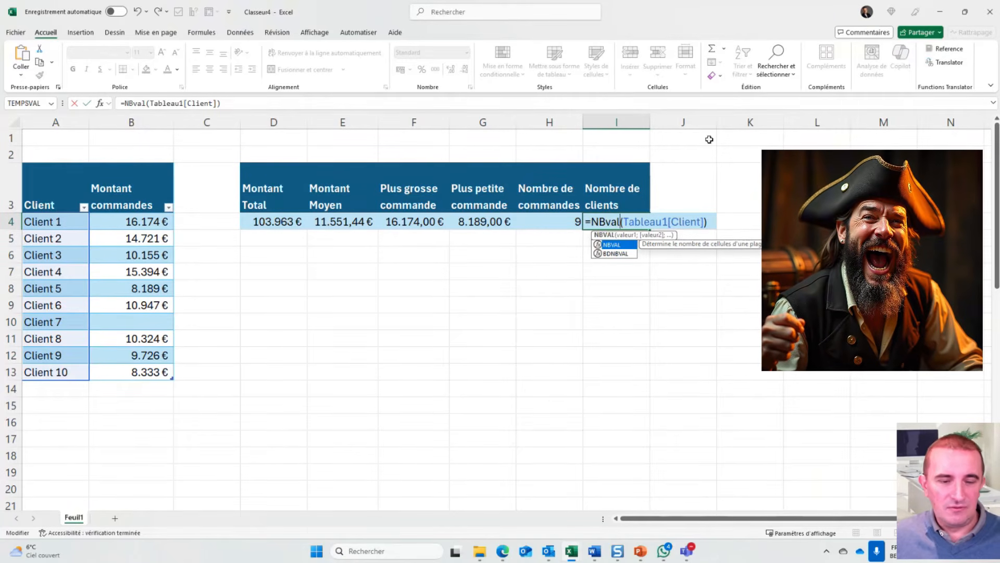
key(Return)
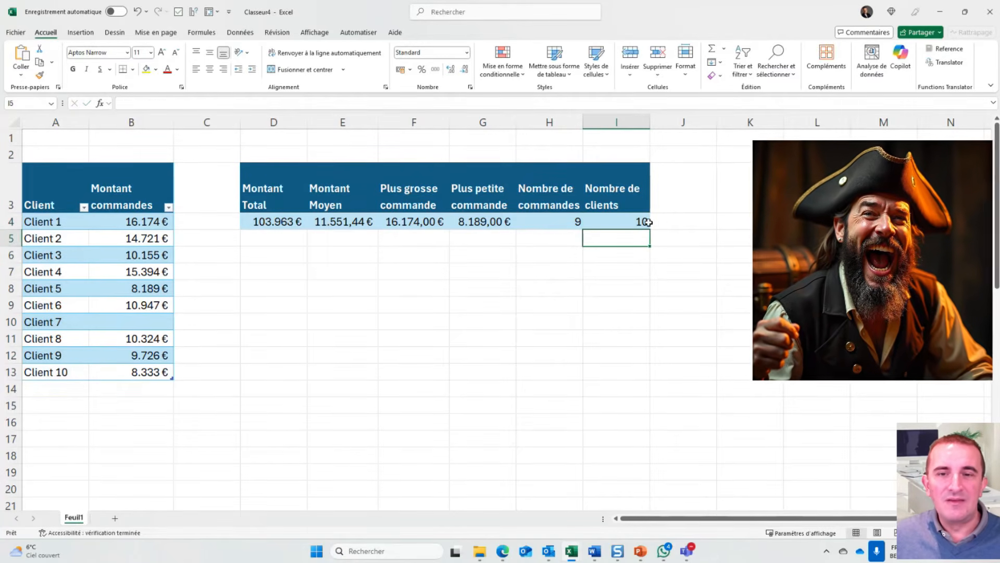
double_click(640, 221)
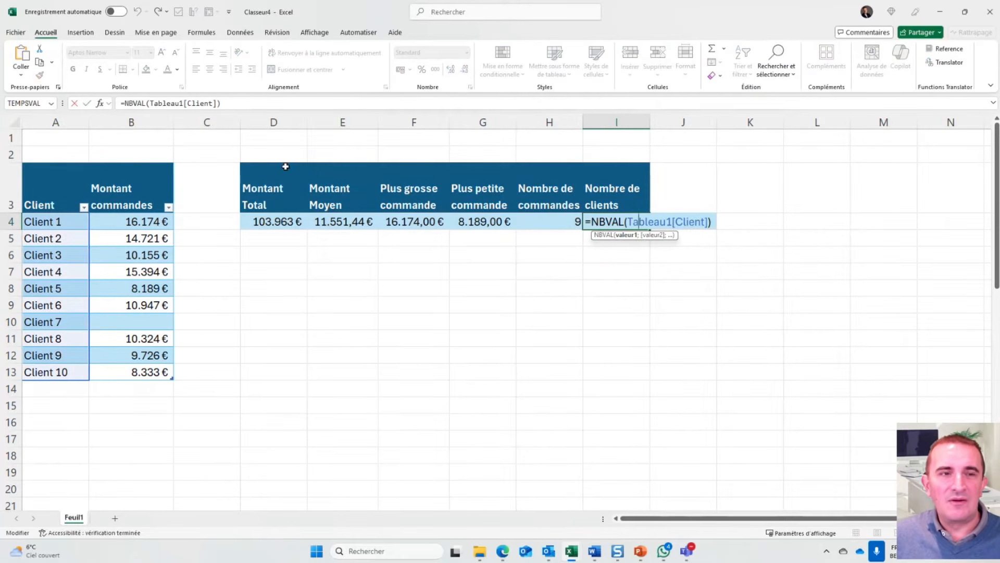
click(86, 103)
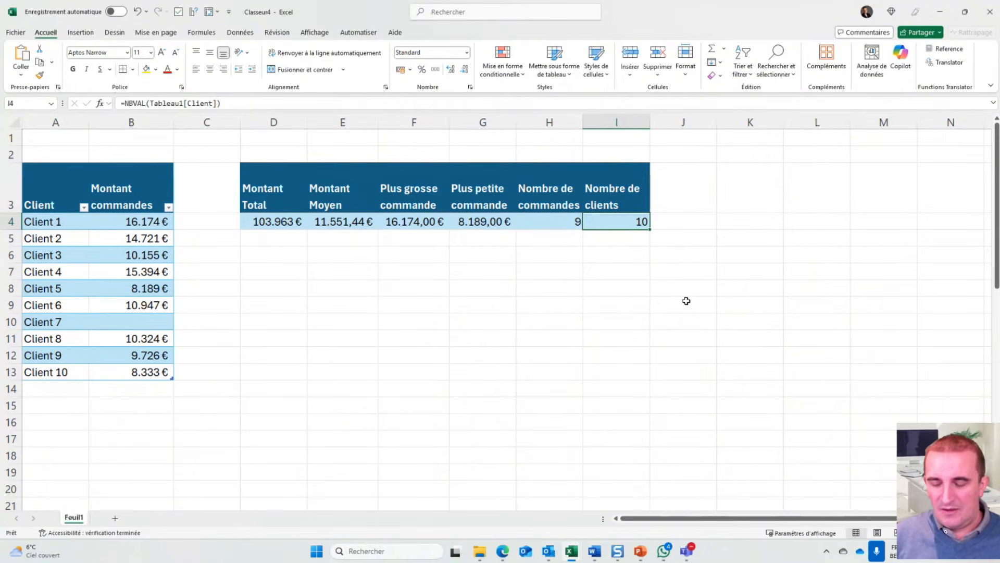
Clear I4 and count the clients by entering the full formula =NBVAL(Tableau1[Client])
key(Delete)
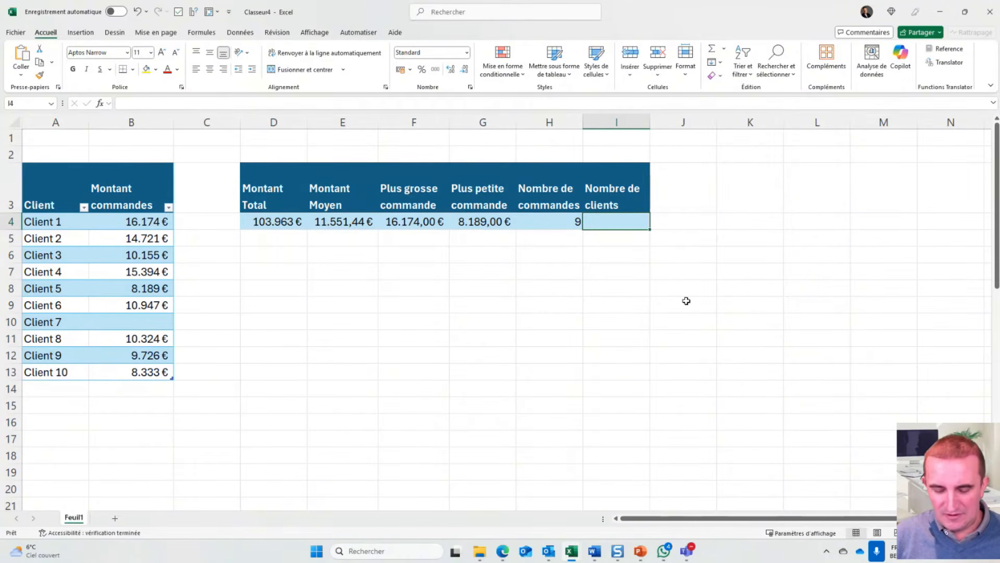
text(=)
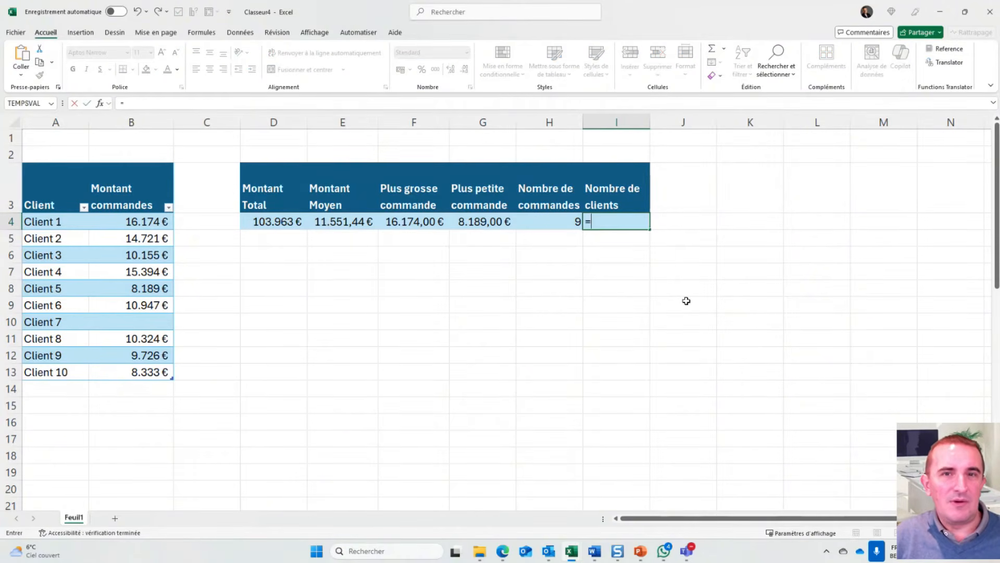
text(nb)
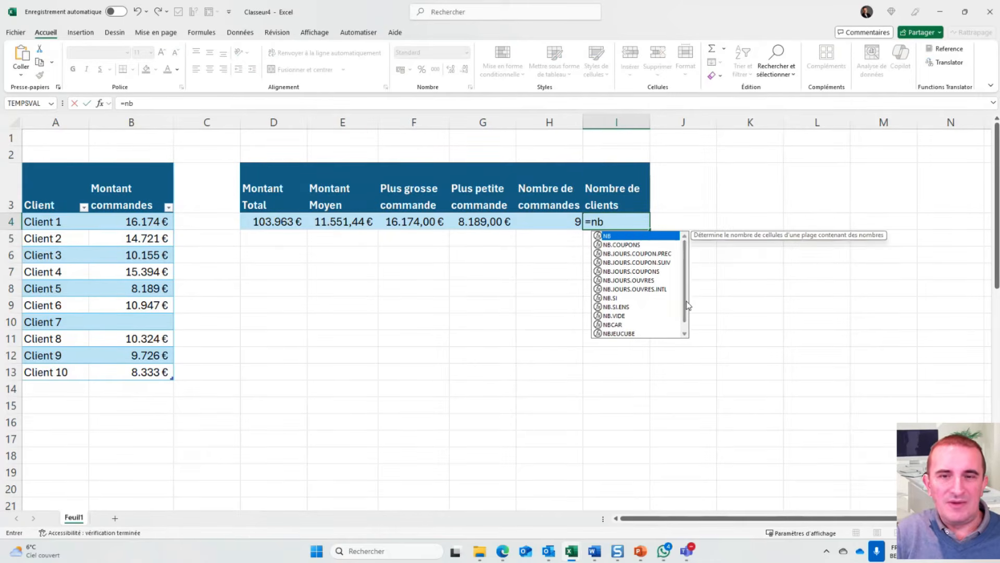
text(v)
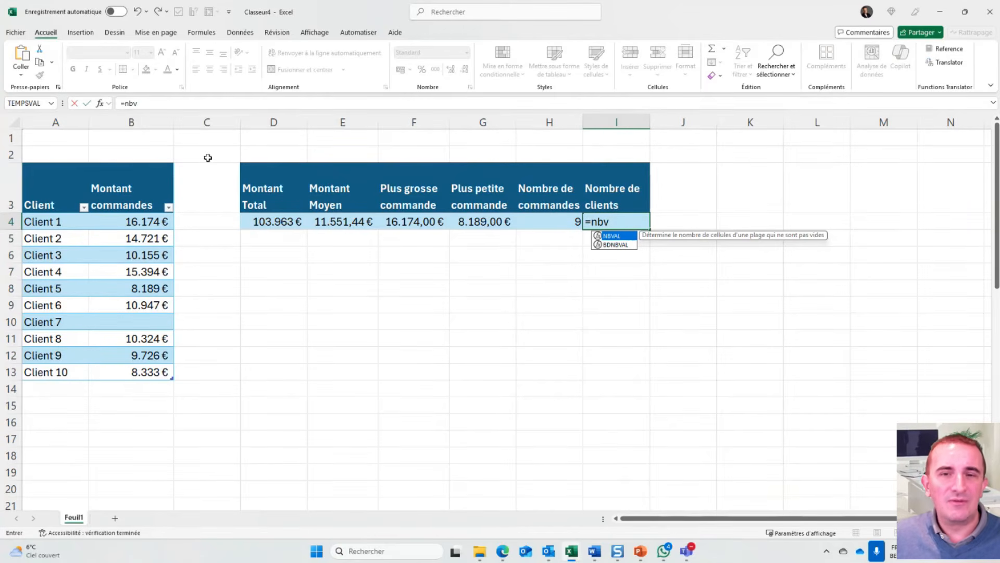
double_click(614, 236)
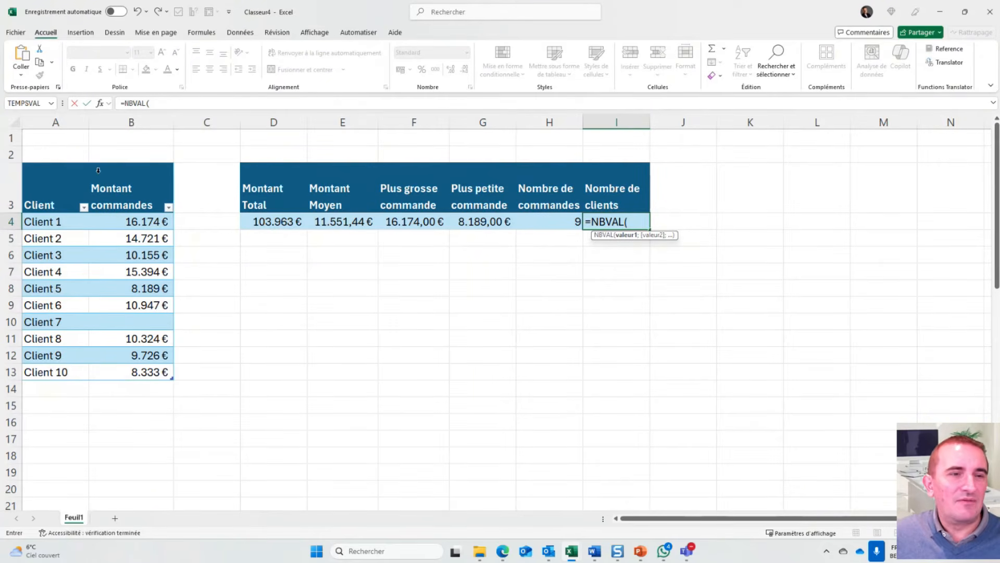
click(76, 165)
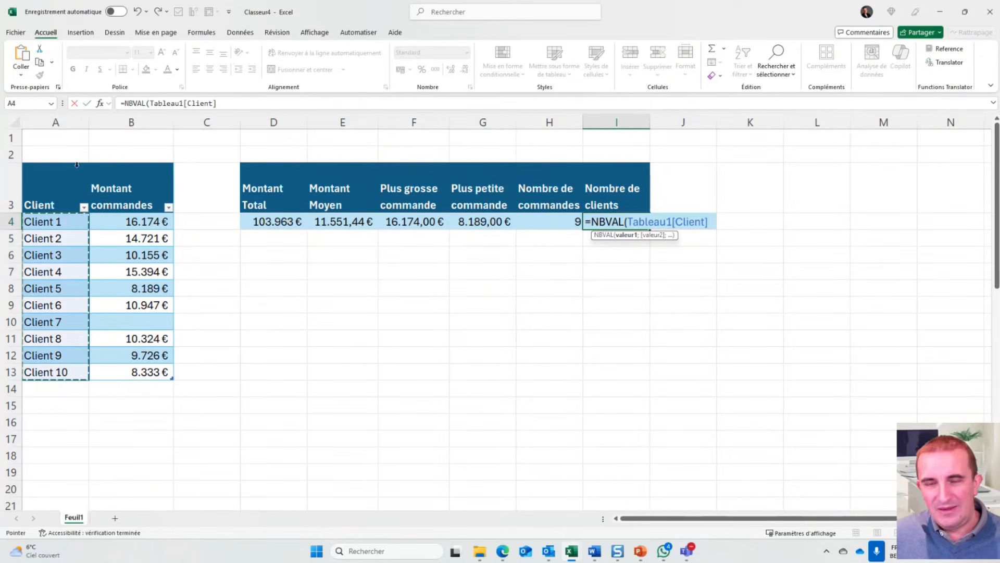
text())
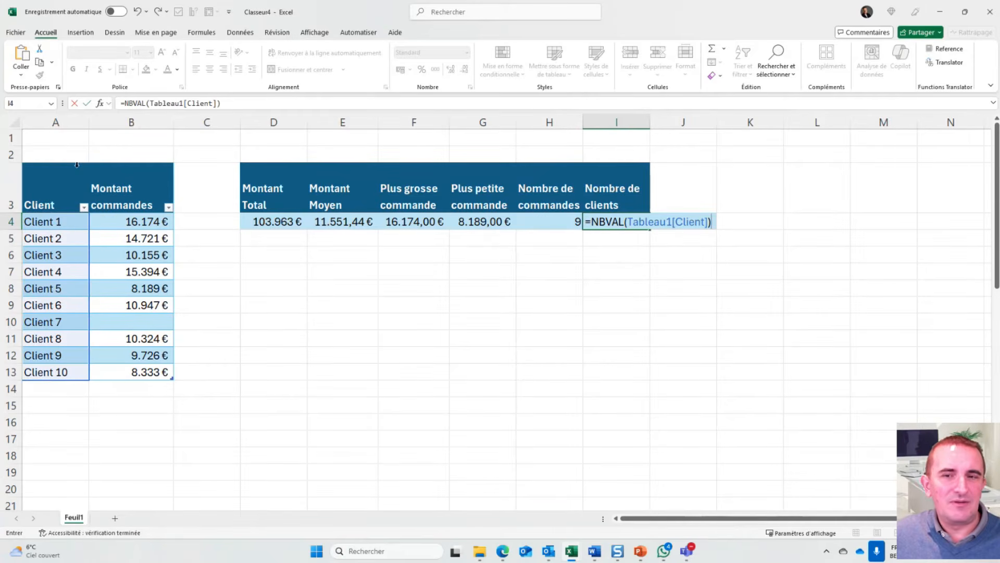
key(Return)
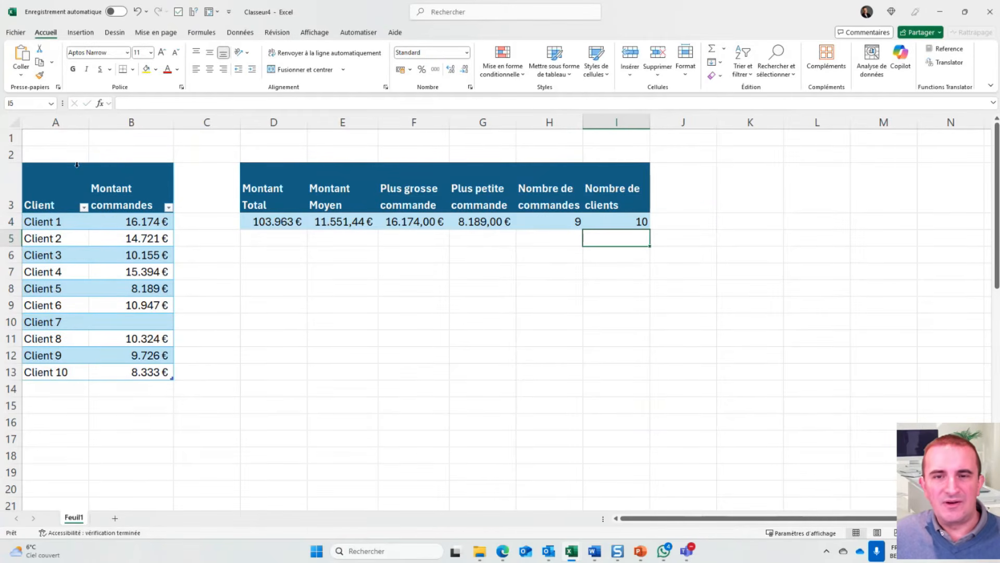
Remove the closing parenthesis from the NBVAL formula in I4 and validate the formula without it
double_click(610, 220)
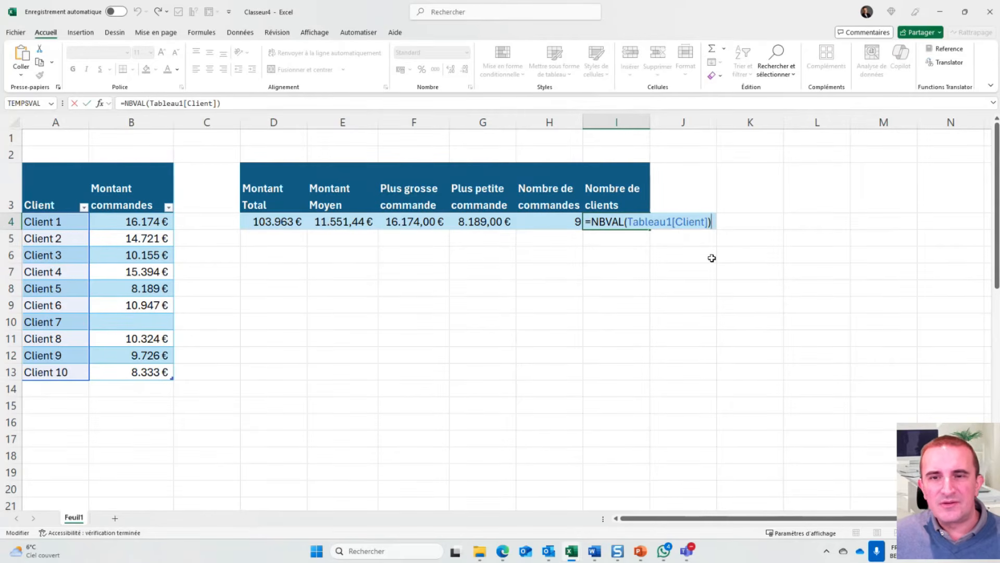
key(BackSpace)
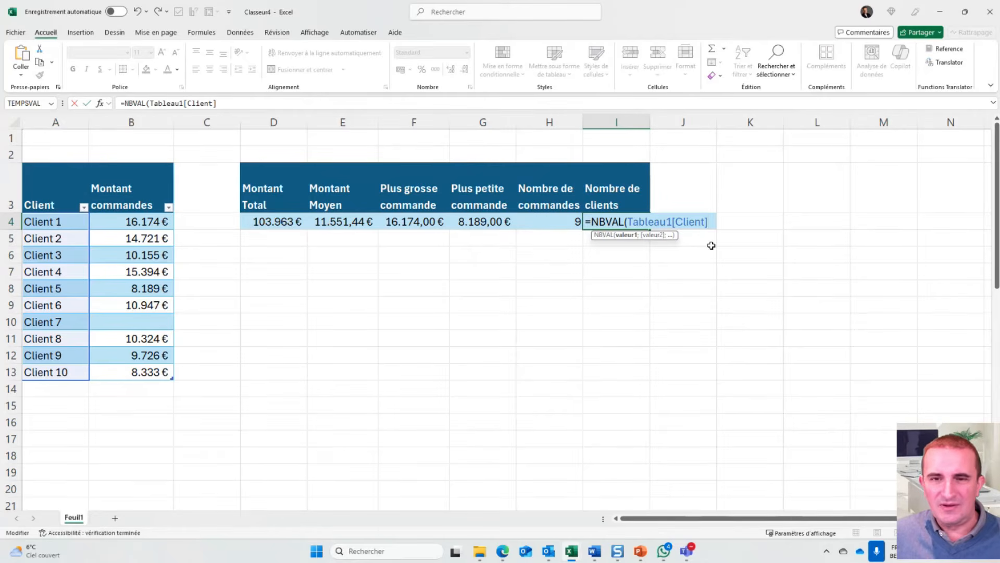
key(Return)
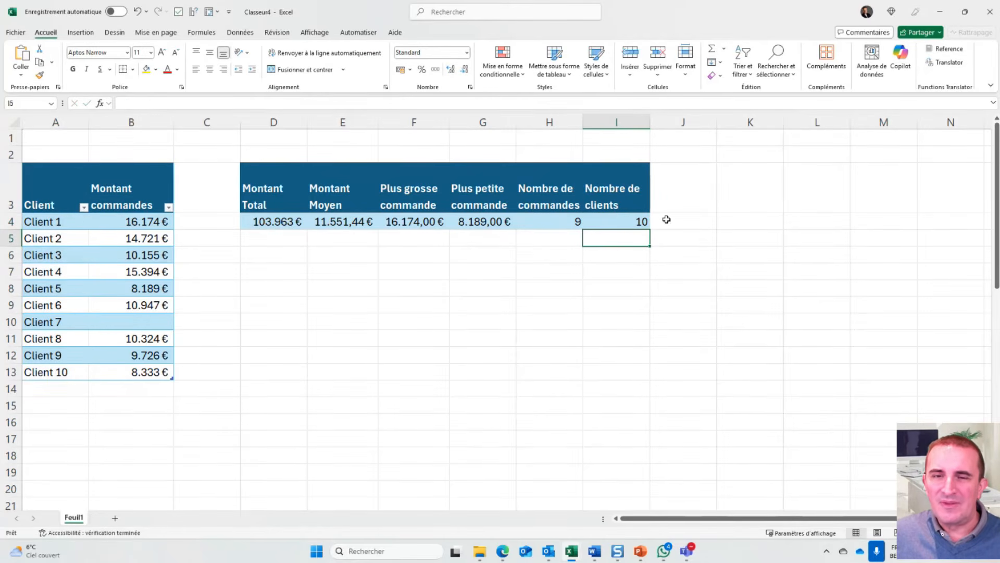
click(615, 222)
double_click(615, 222)
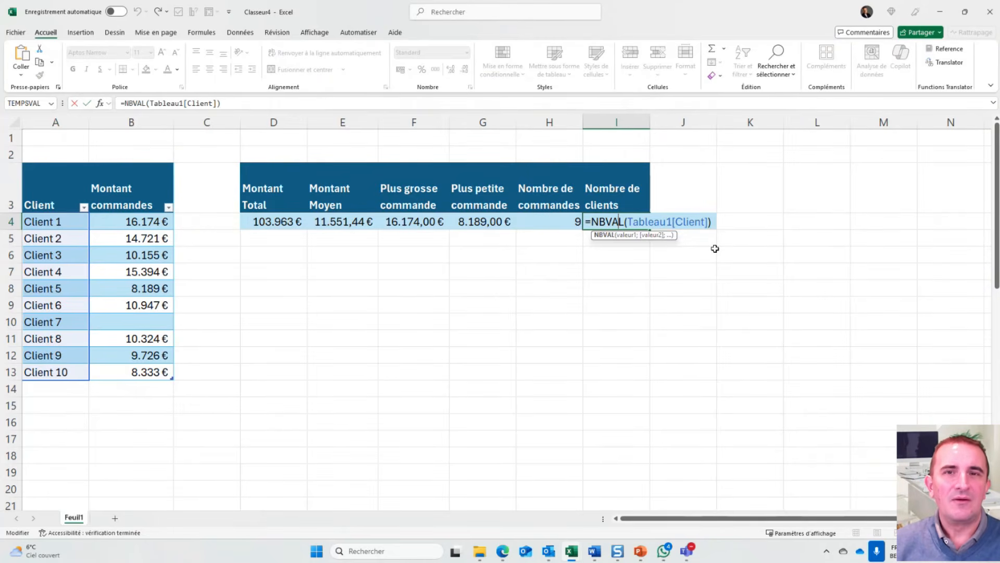
key(Return)
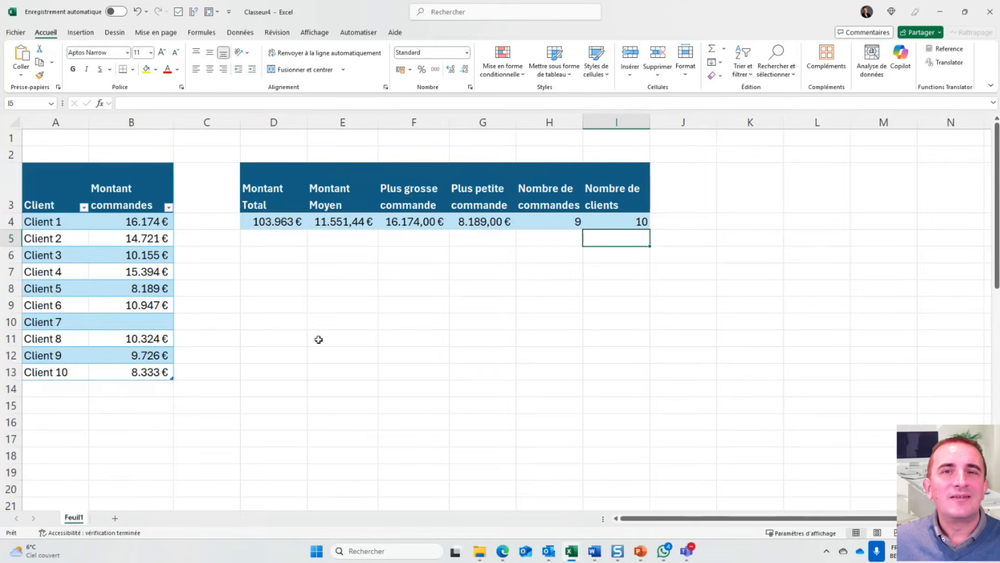
key(alt+Tab)
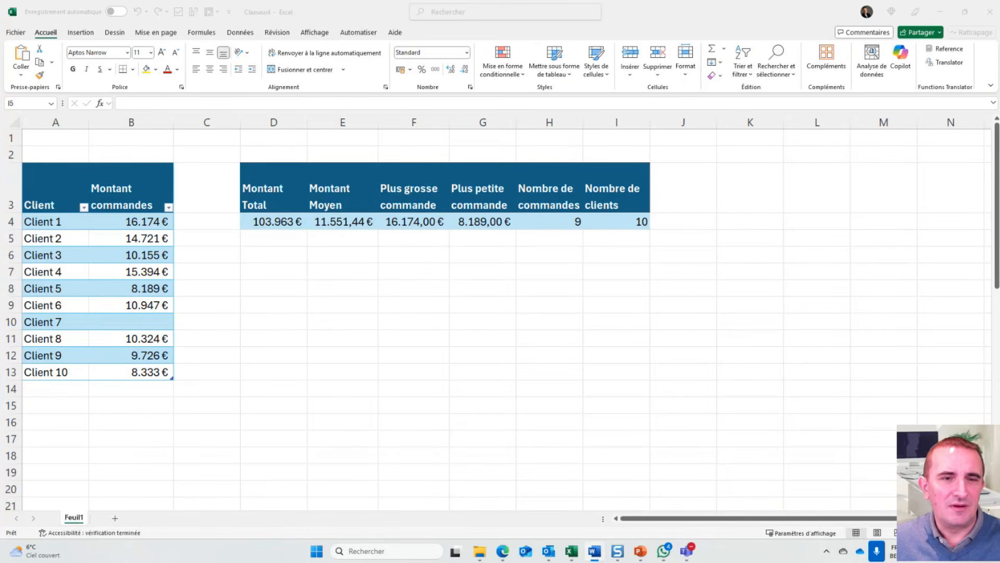
Clear the Montant Total formula in D4 and try AutoSum on an entry already started with an equals sign
click(266, 222)
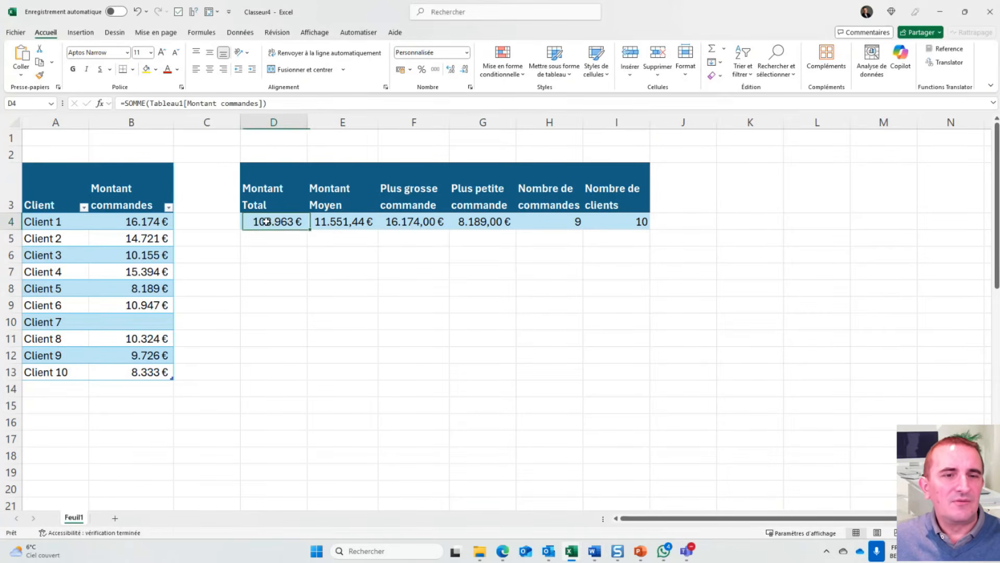
key(Delete)
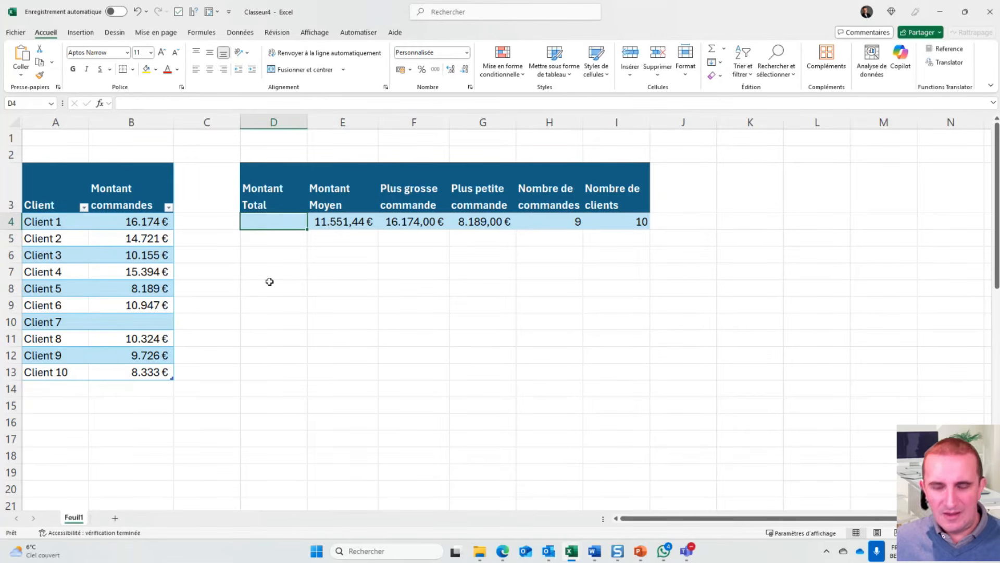
text(=)
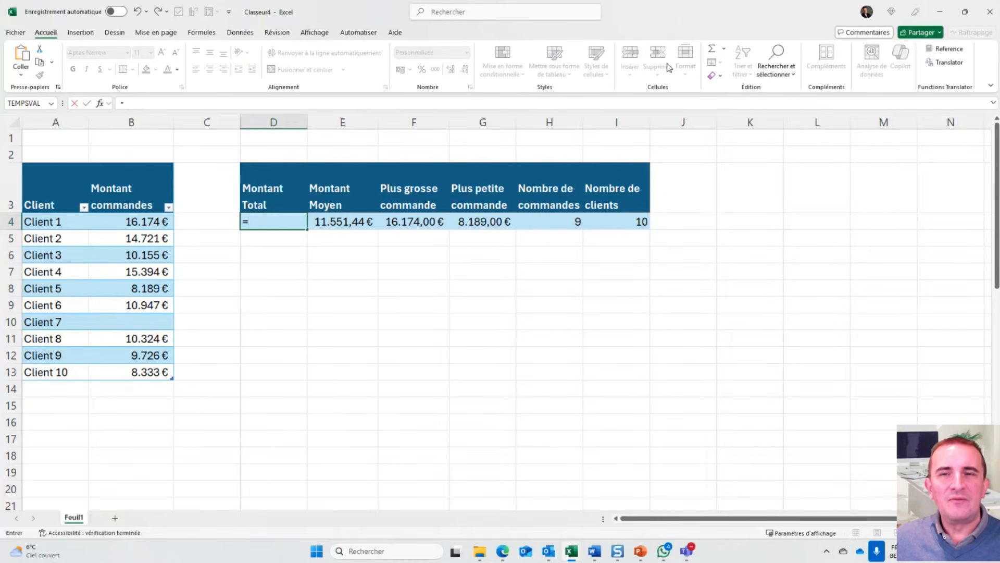
click(712, 50)
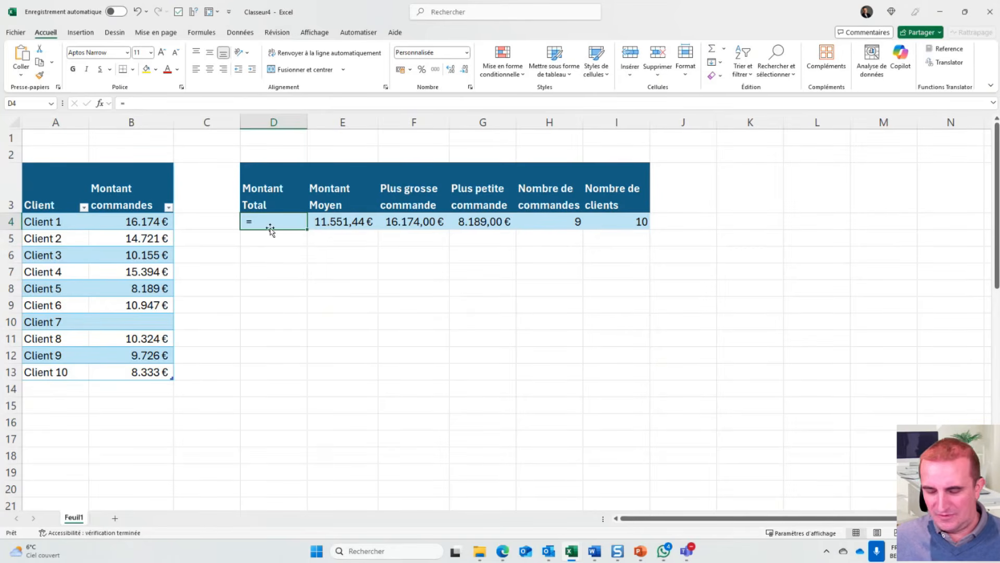
key(Escape)
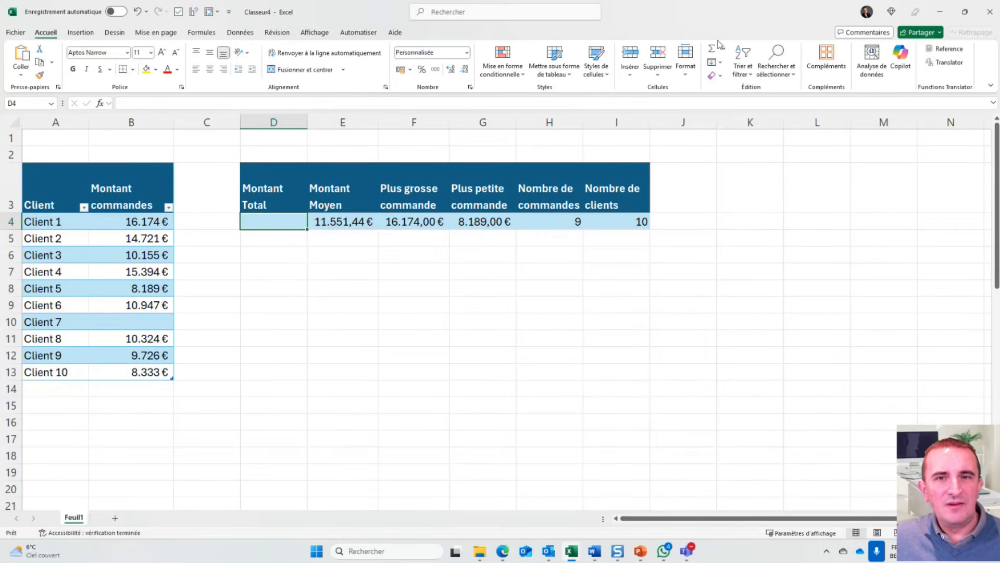
Enter a lone equals sign in D4 again, reopen the cell for editing and cancel the edit
text(=)
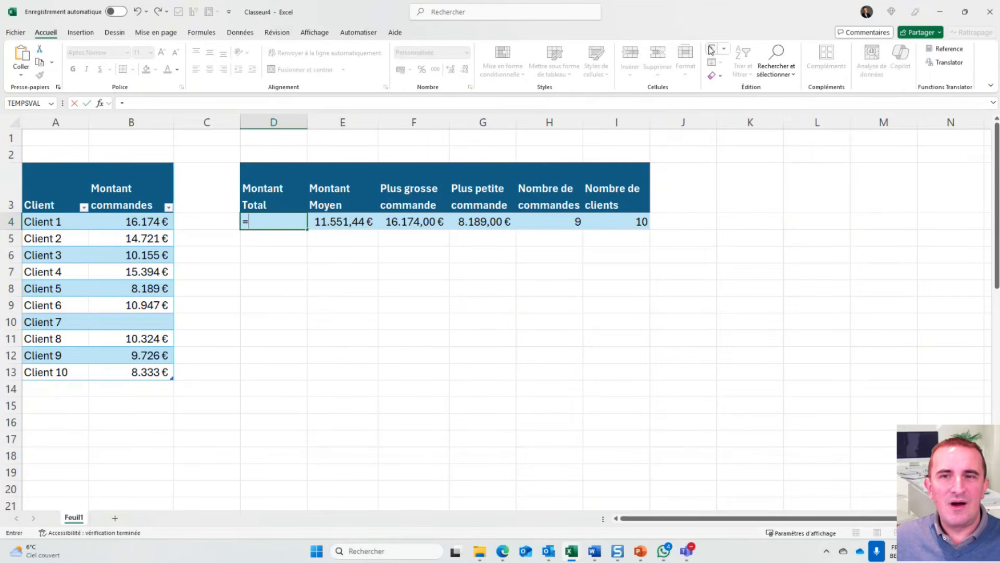
key(Escape)
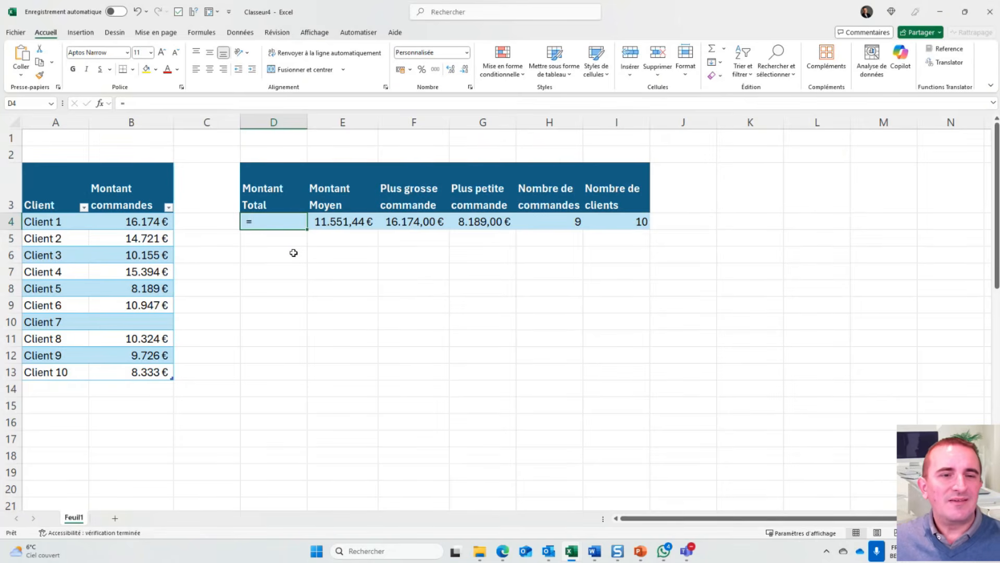
double_click(267, 224)
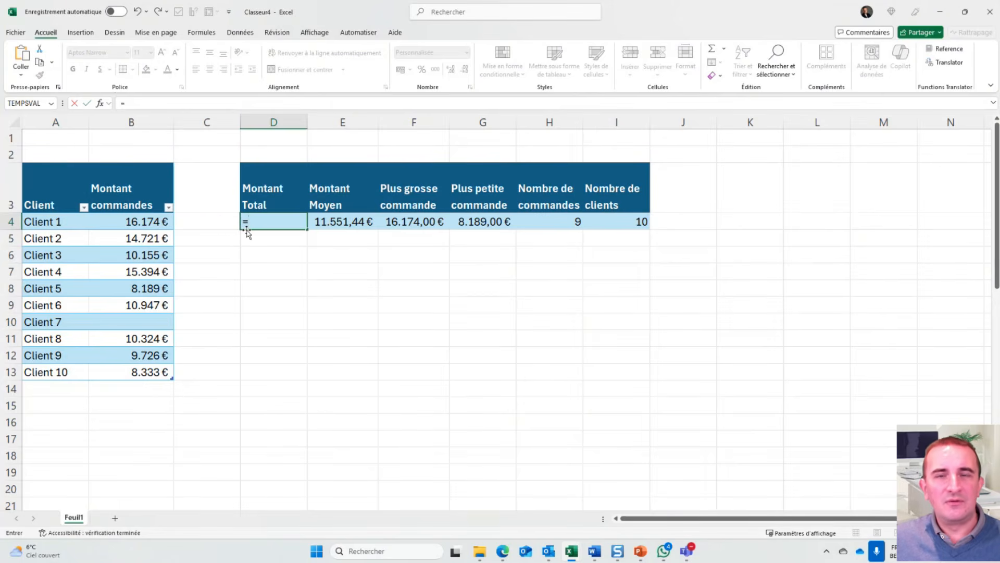
click(77, 104)
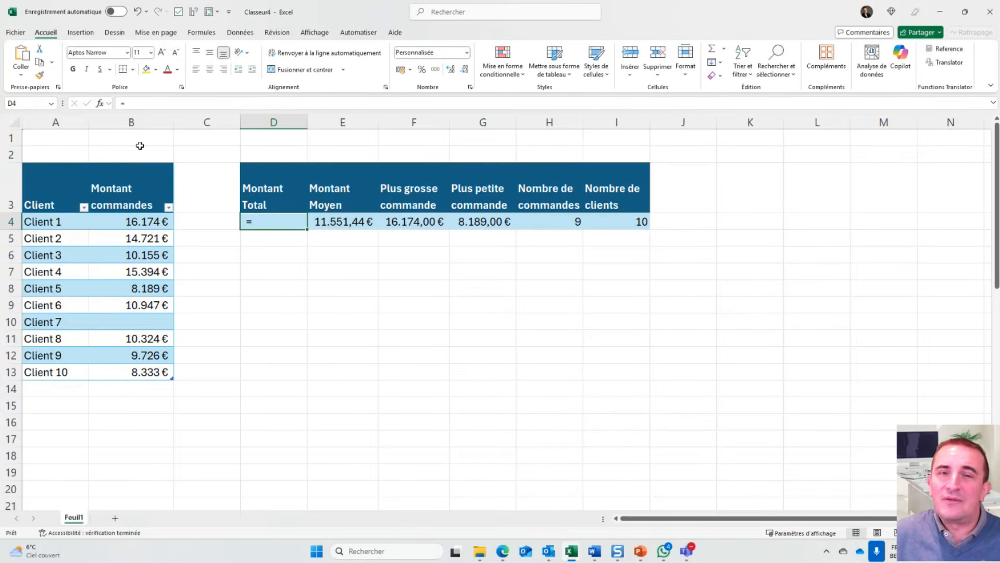